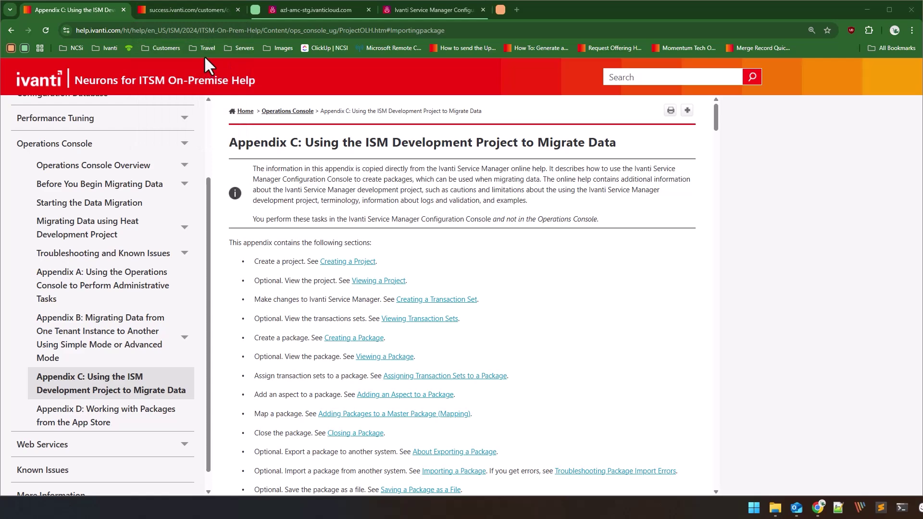
Step: Open the Cloud Platform Request catalog in the Ivanti support portal and review the tenant refresh and package push requests
{"action": "left_click", "coordinate": [200, 11]}
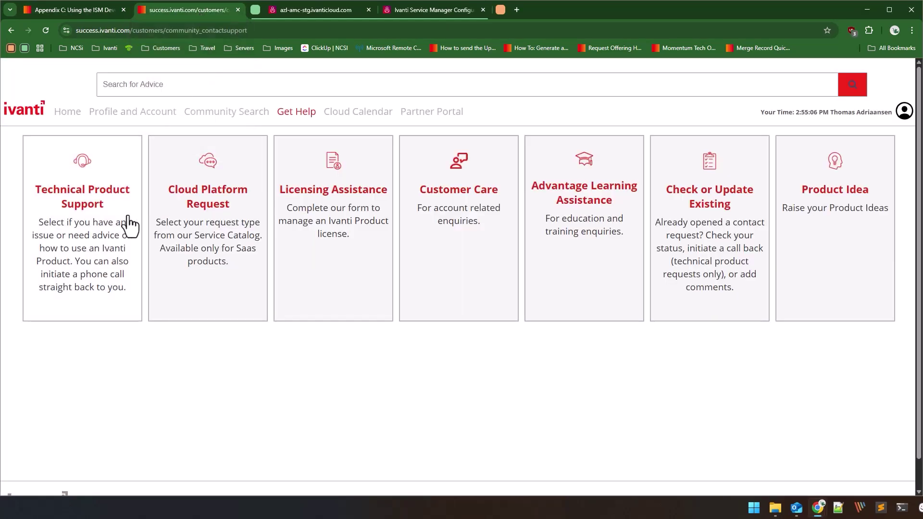
{"action": "left_click", "coordinate": [212, 210]}
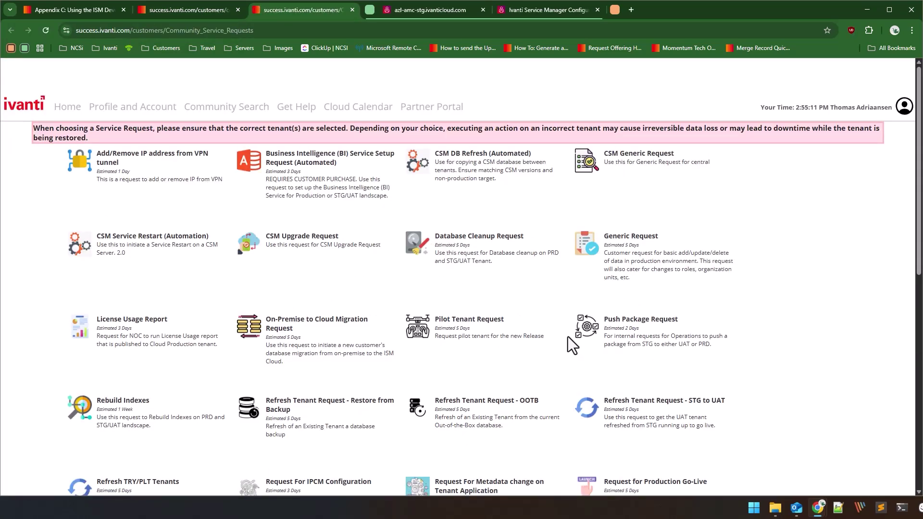
{"action": "scroll", "coordinate": [567, 337], "scroll_direction": "down", "scroll_amount": 6}
{"action": "scroll", "coordinate": [663, 158], "scroll_direction": "up", "scroll_amount": 1}
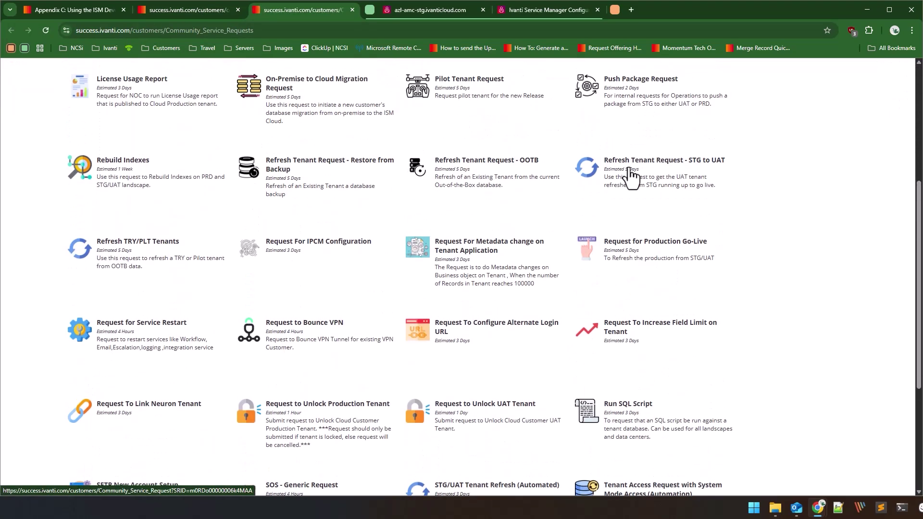
{"action": "left_click_drag", "start_coordinate": [740, 191], "coordinate": [645, 158]}
{"action": "left_click", "coordinate": [754, 180]}
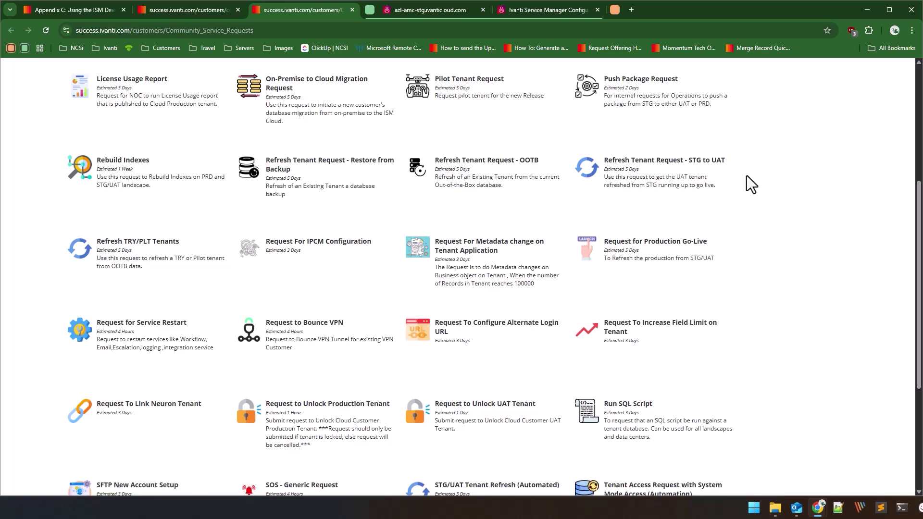
{"action": "scroll", "coordinate": [746, 174], "scroll_direction": "down", "scroll_amount": 3}
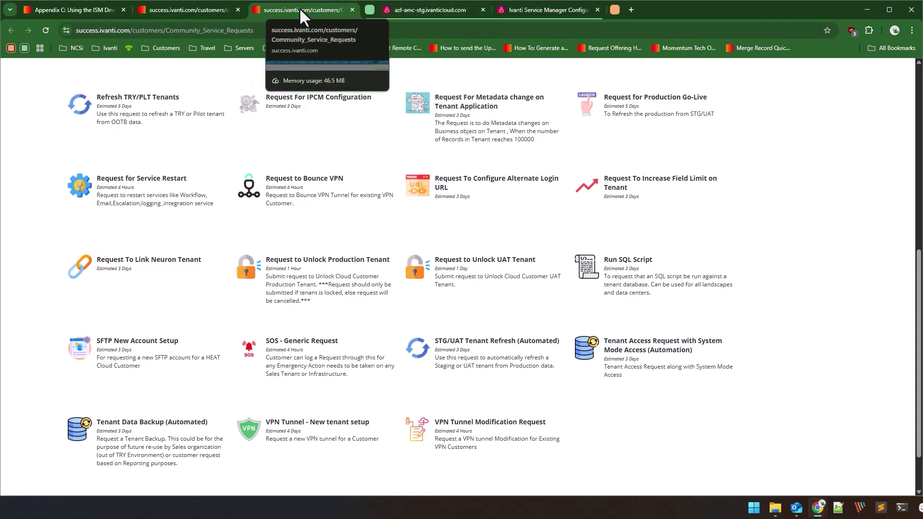
Step: Switch to the staging tenant's Service Manager configuration console and open the list of development projects
{"action": "left_click", "coordinate": [438, 11]}
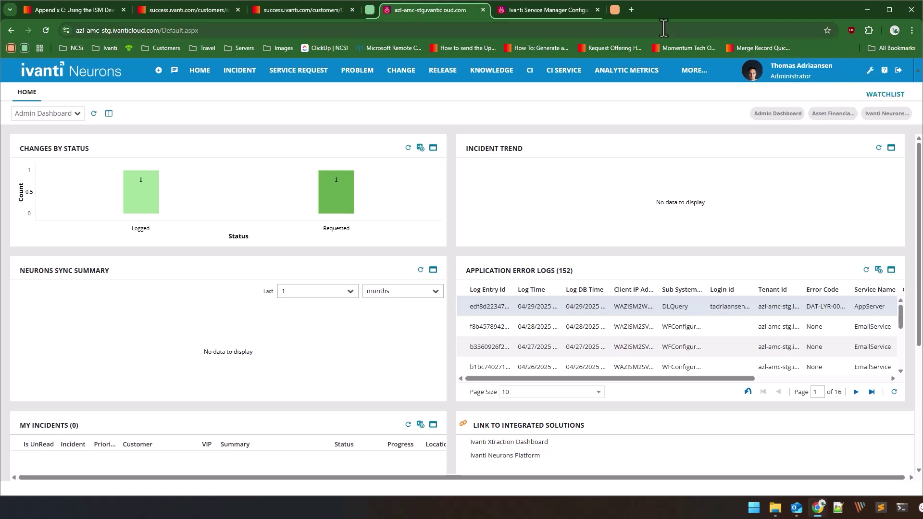
{"action": "left_click", "coordinate": [558, 13]}
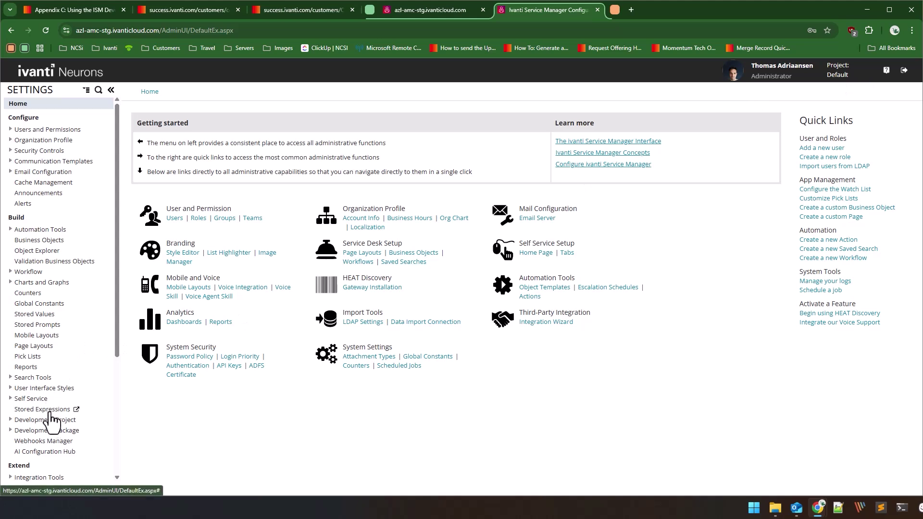
{"action": "left_click", "coordinate": [28, 421]}
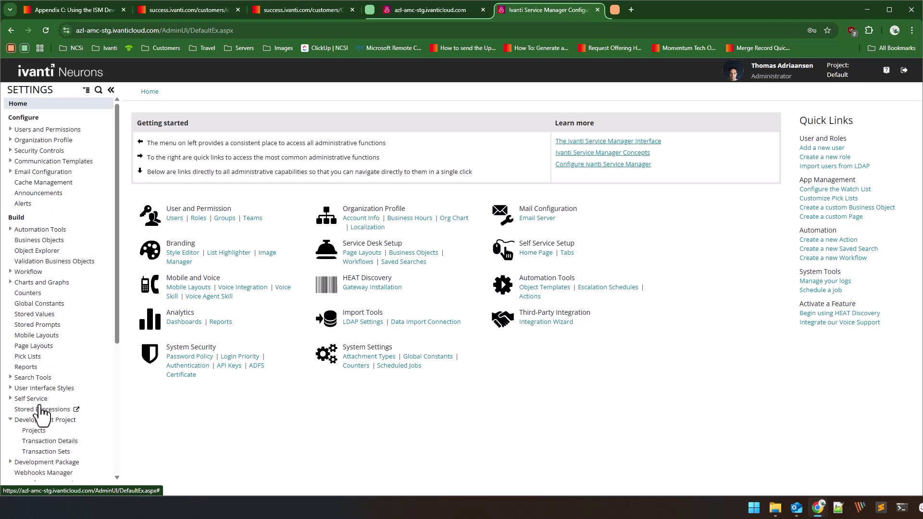
{"action": "left_click", "coordinate": [70, 430]}
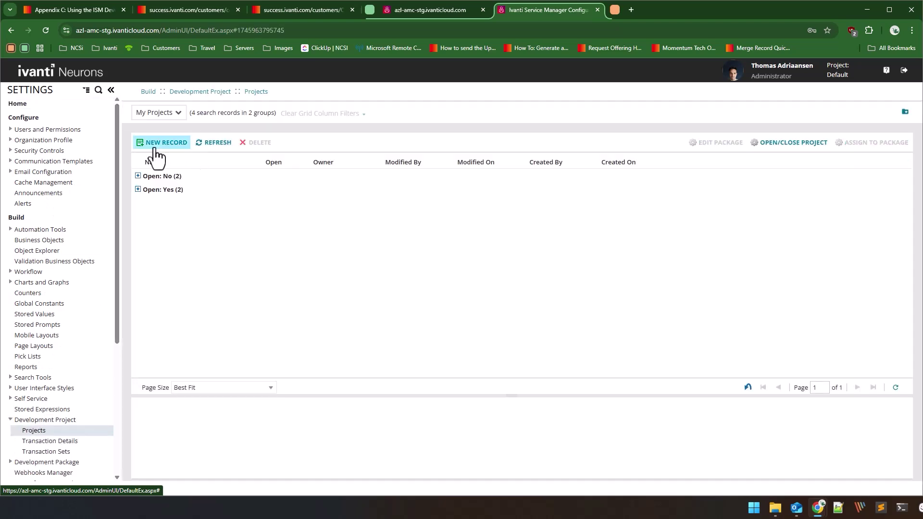
Step: List all development projects, open the Default project from the open group and review its transaction sets
{"action": "left_click", "coordinate": [157, 116]}
{"action": "left_click", "coordinate": [157, 140]}
{"action": "left_click", "coordinate": [159, 192]}
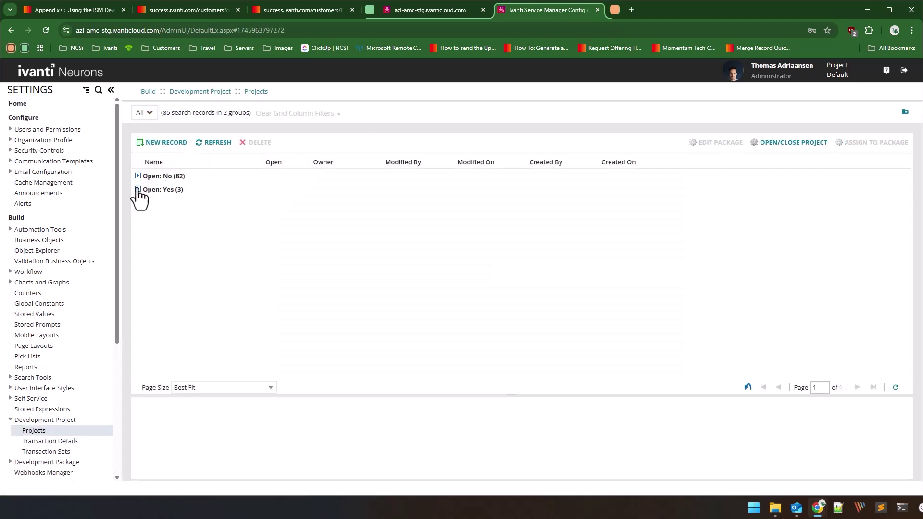
{"action": "left_click", "coordinate": [155, 247]}
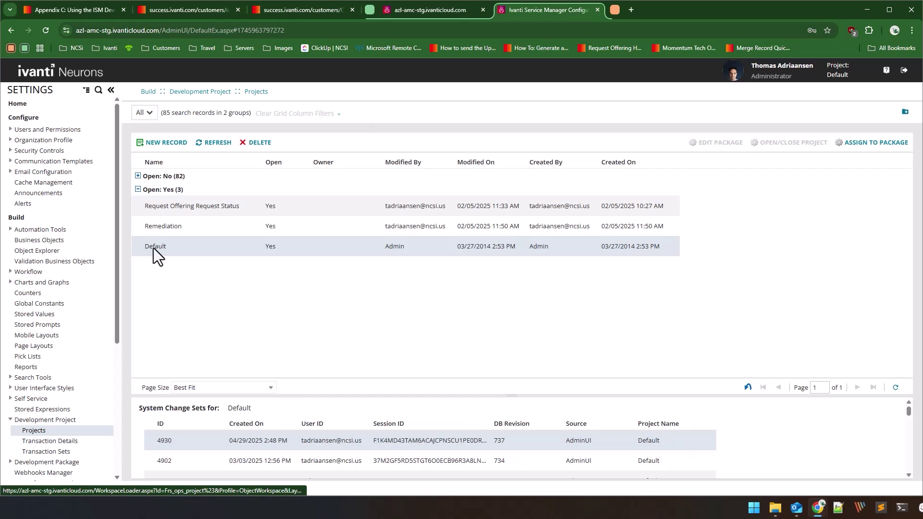
{"action": "double_click", "coordinate": [154, 248]}
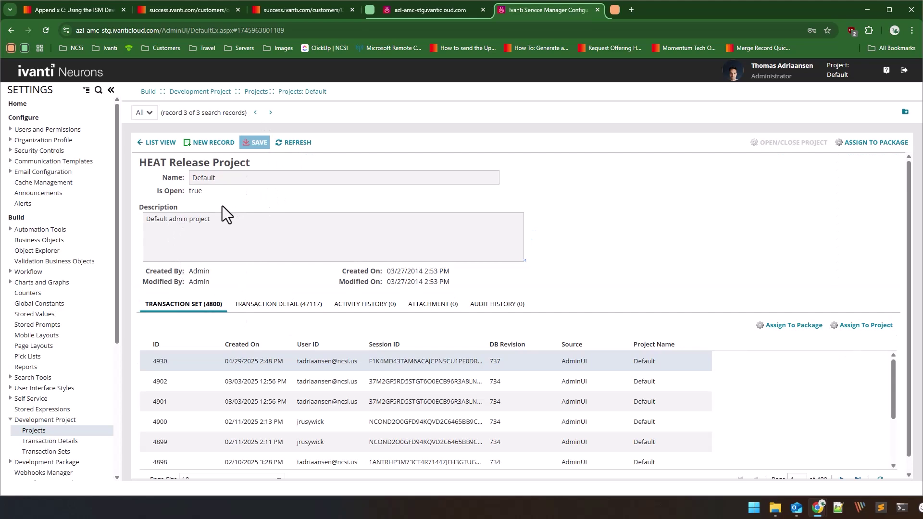
{"action": "scroll", "coordinate": [222, 206], "scroll_direction": "down", "scroll_amount": 1}
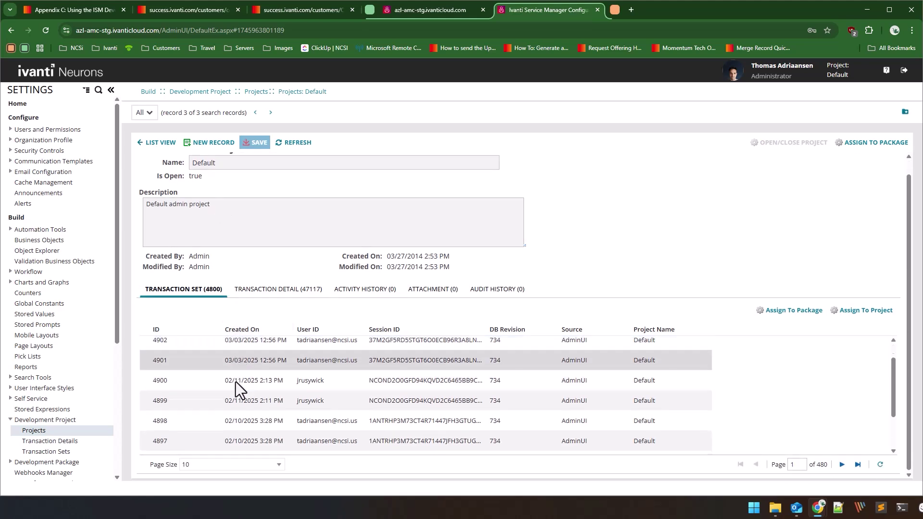
{"action": "scroll", "coordinate": [234, 398], "scroll_direction": "up", "scroll_amount": 1}
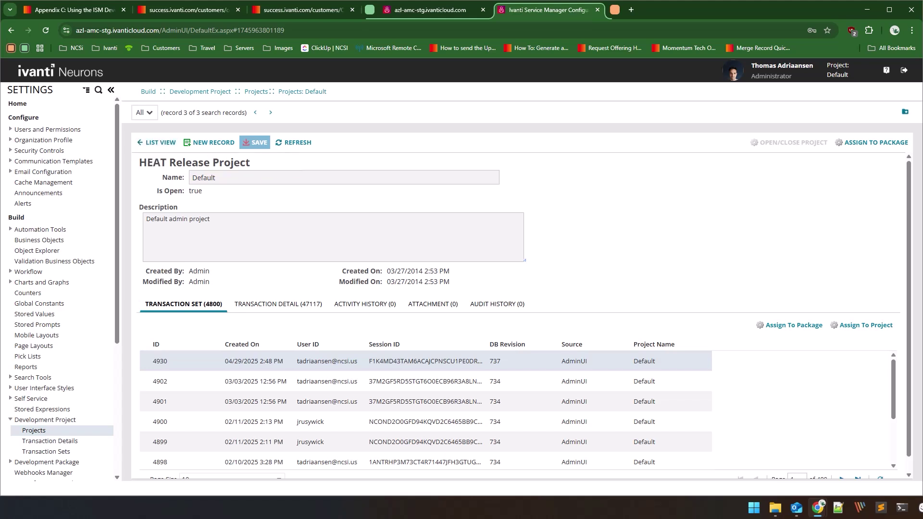
Step: Create and save a development project named Incident Form Updates and make it the active project
{"action": "left_click", "coordinate": [213, 142]}
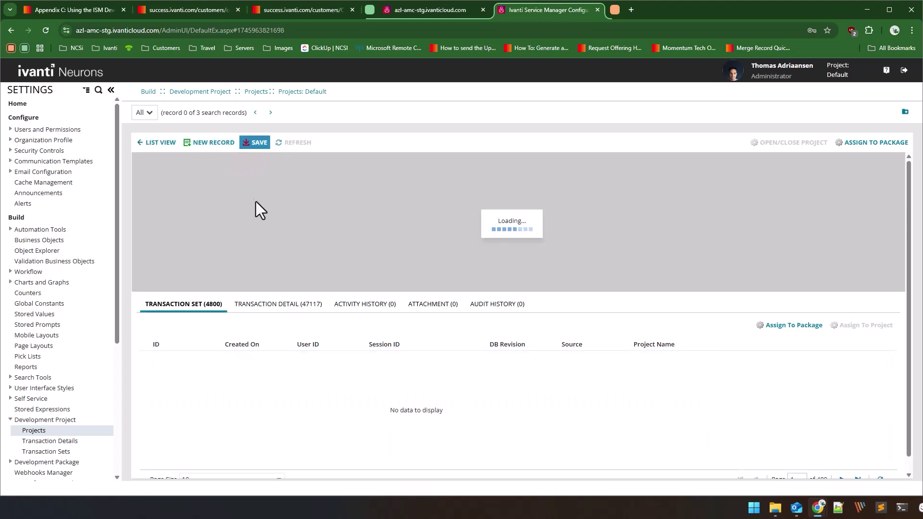
{"action": "type", "text": "Incid"}
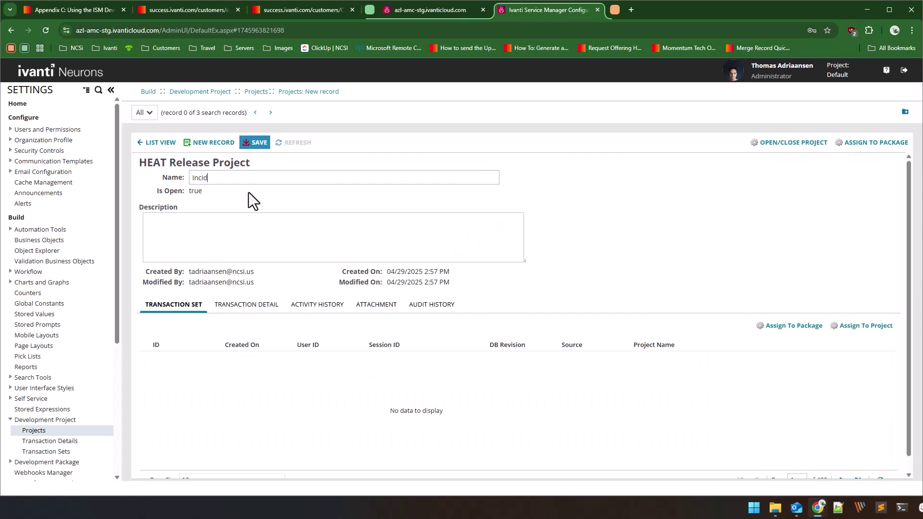
{"action": "type", "text": "ent Form Updates"}
{"action": "left_click", "coordinate": [254, 143]}
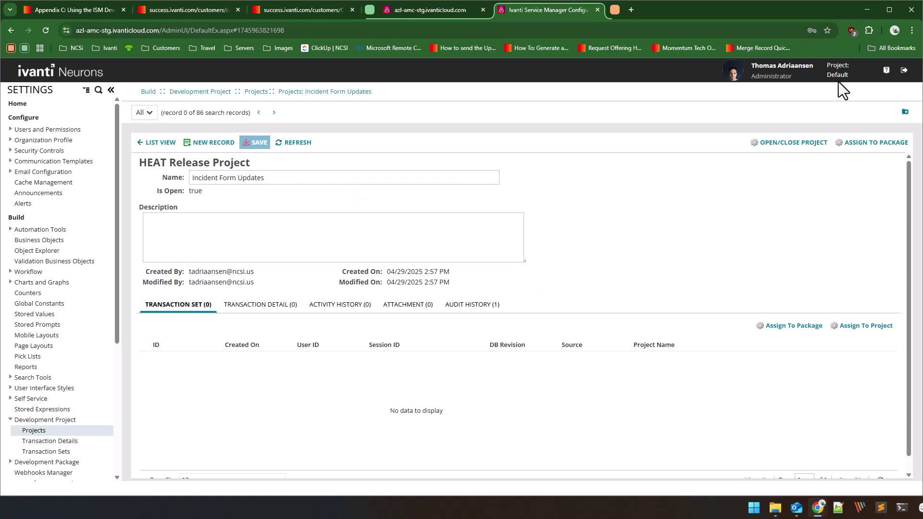
{"action": "left_click", "coordinate": [841, 83]}
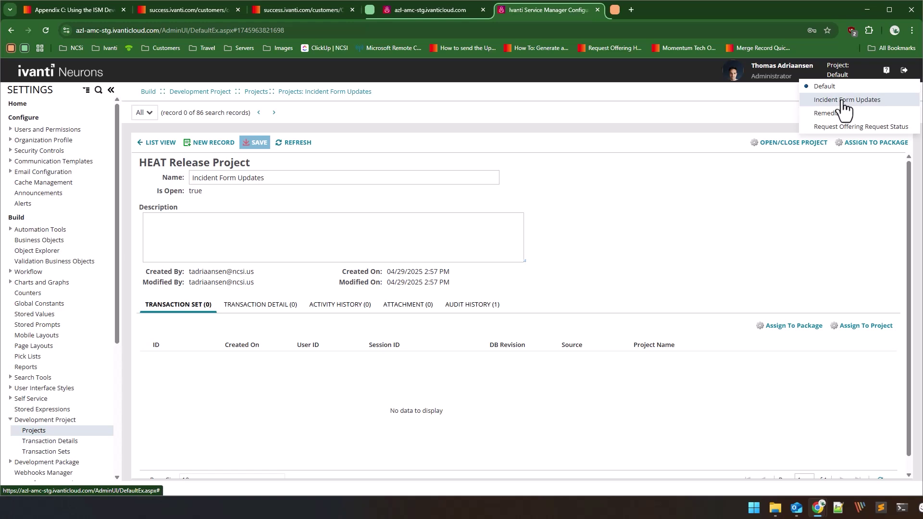
{"action": "left_click", "coordinate": [842, 101]}
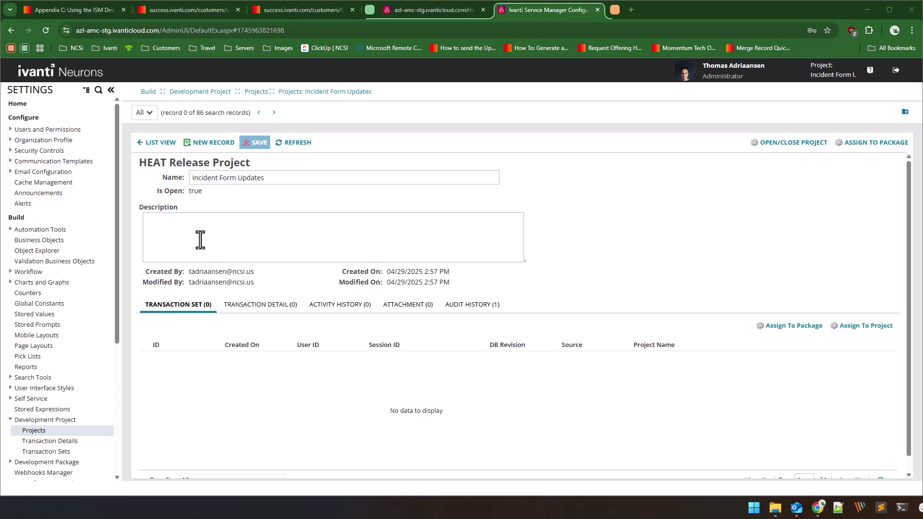
Step: Open the Incident business object's fields and start adding a new text field
{"action": "left_click", "coordinate": [42, 241]}
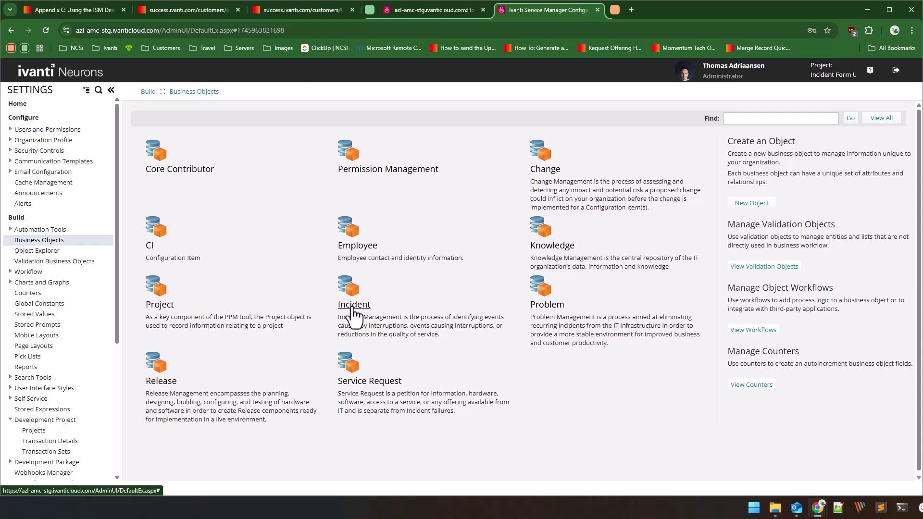
{"action": "left_click", "coordinate": [354, 307]}
{"action": "left_click", "coordinate": [221, 124]}
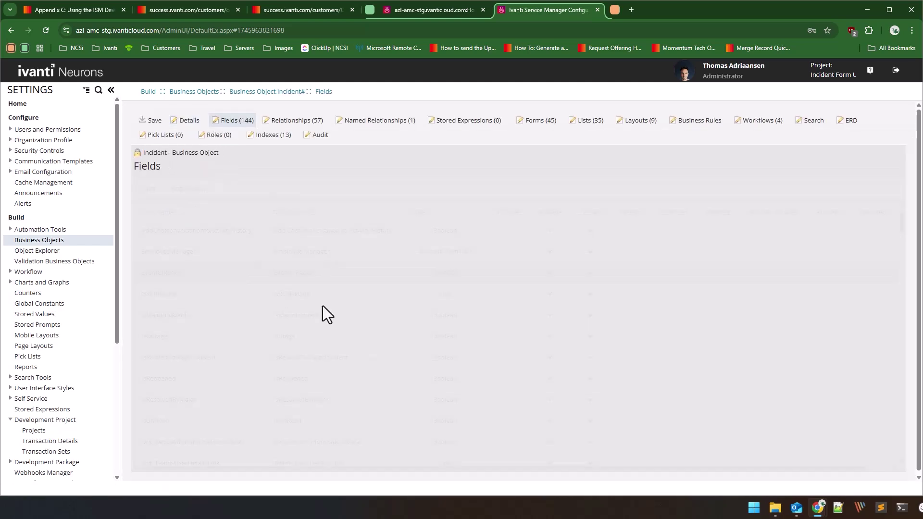
{"action": "left_click", "coordinate": [190, 191]}
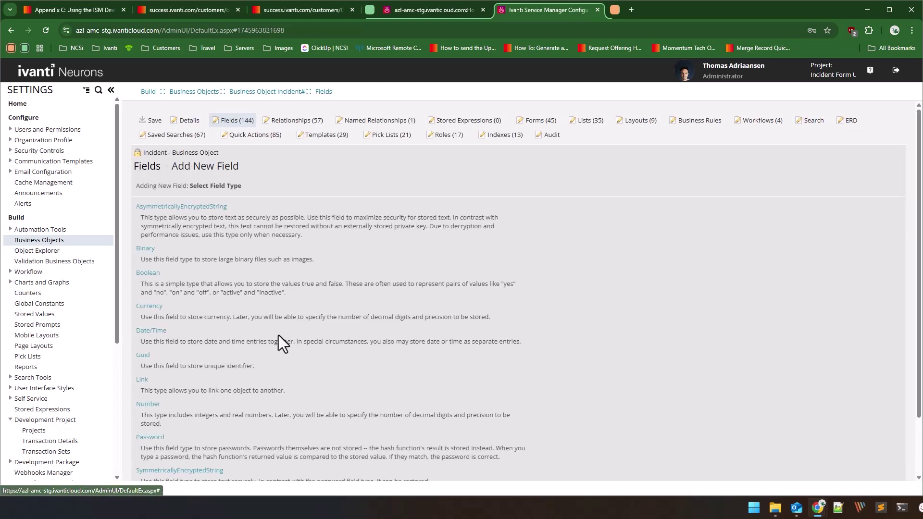
{"action": "scroll", "coordinate": [202, 346], "scroll_direction": "down", "scroll_amount": 2}
{"action": "left_click", "coordinate": [141, 426]}
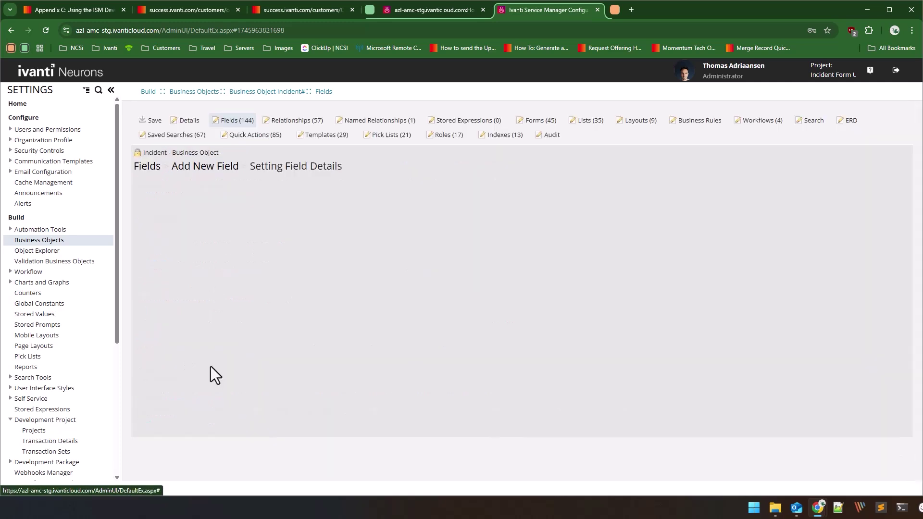
Step: Set the new field's name to CallbackNumber and its display name to Callback Number
{"action": "type", "text": "Call"}
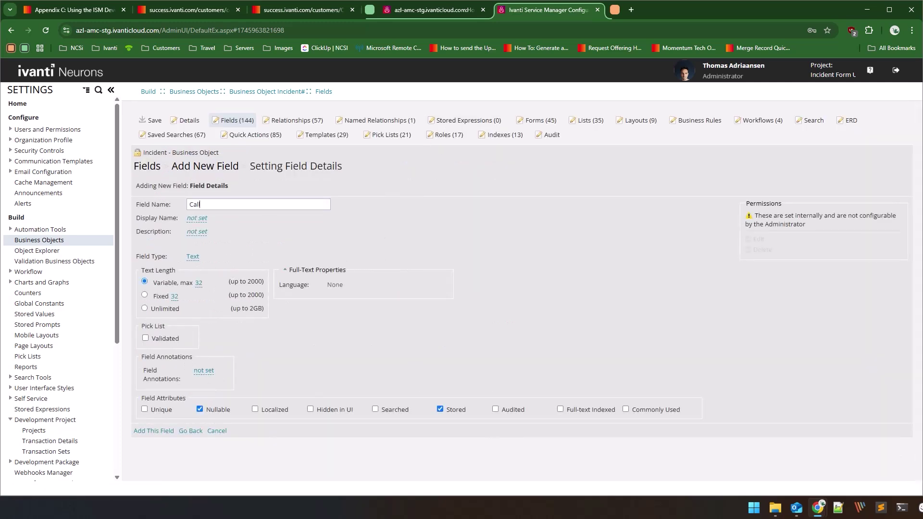
{"action": "type", "text": "backNumber"}
{"action": "key", "text": "Tab"}
{"action": "type", "text": "Callback"}
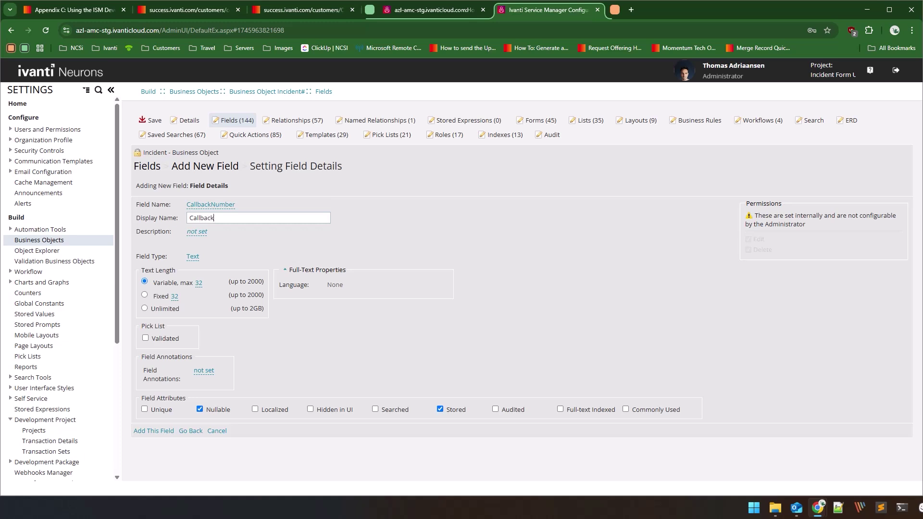
{"action": "type", "text": " Number"}
Step: Set the CallbackNumber field type to Unicode Text, add the field and save the Incident business object
{"action": "left_click", "coordinate": [200, 265]}
{"action": "left_click", "coordinate": [194, 264]}
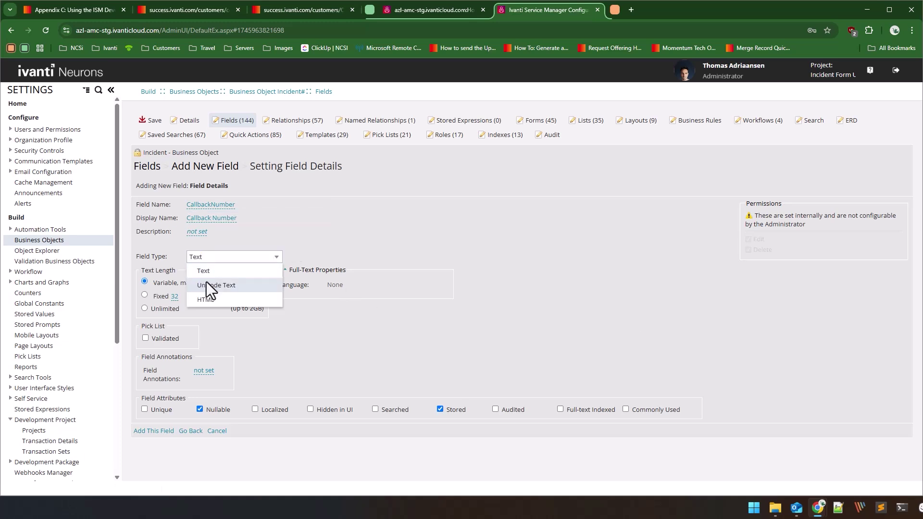
{"action": "left_click", "coordinate": [206, 283]}
{"action": "left_click", "coordinate": [153, 431]}
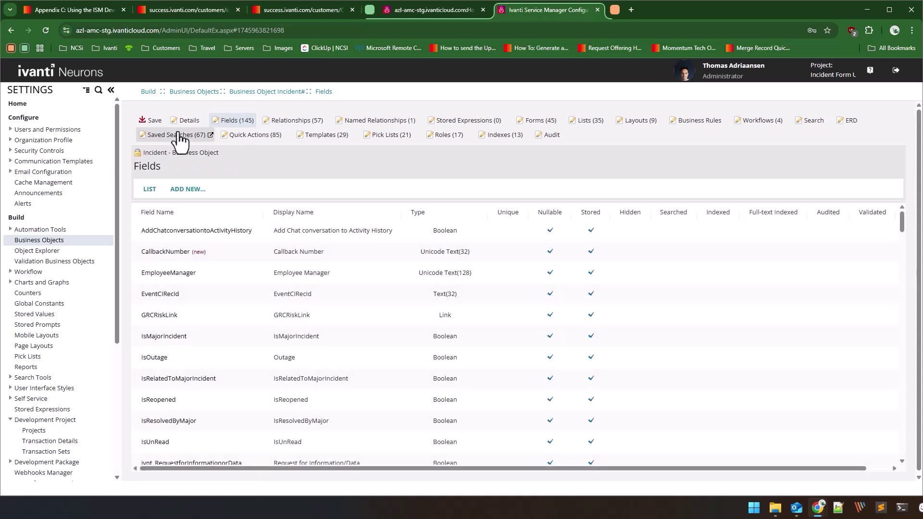
{"action": "left_click", "coordinate": [150, 121]}
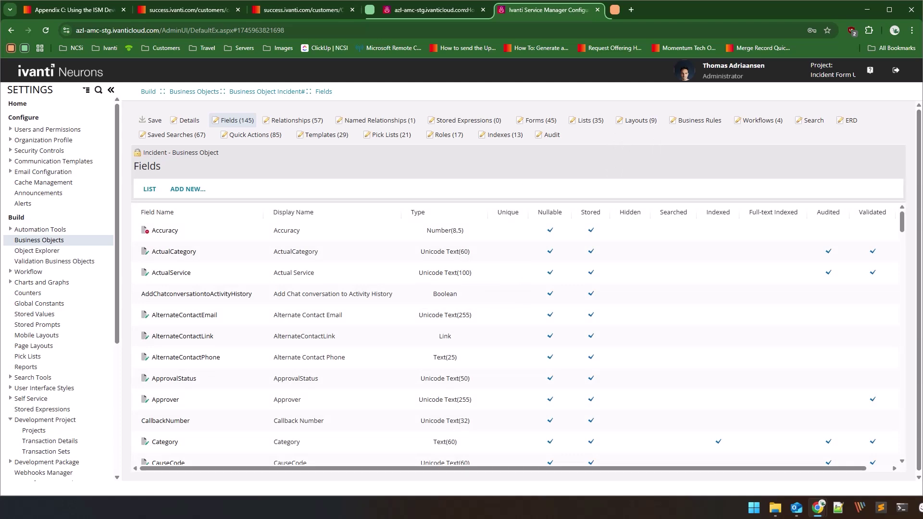
Step: Open the formView of the IncidentLayout.ASL layout for the Incident business object
{"action": "left_click", "coordinate": [630, 123]}
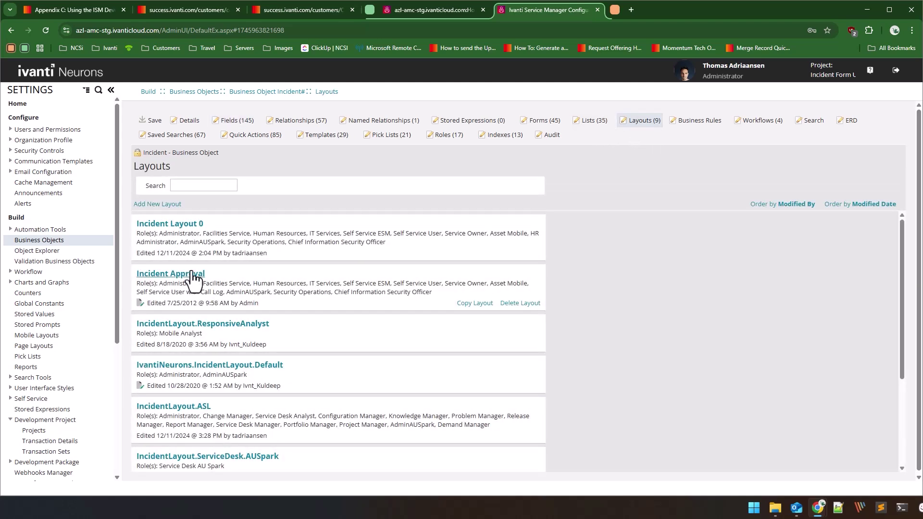
{"action": "left_click", "coordinate": [183, 405]}
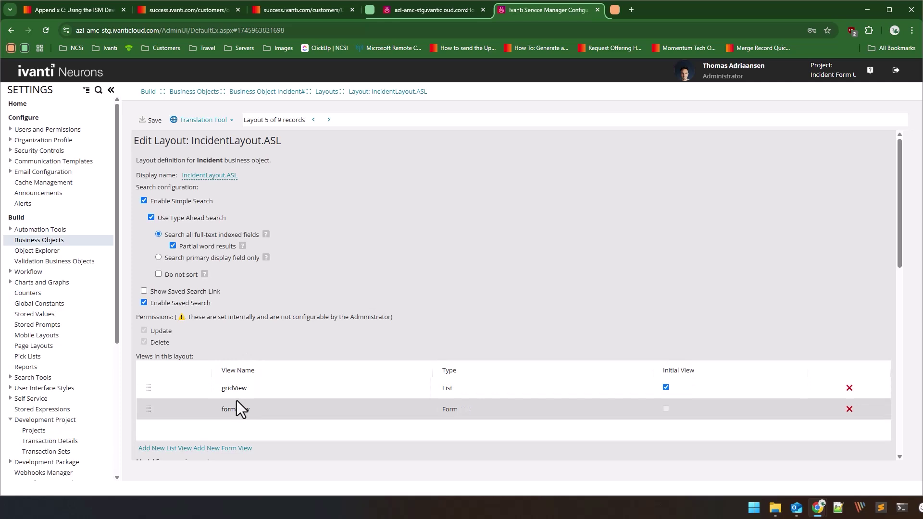
{"action": "left_click", "coordinate": [238, 405]}
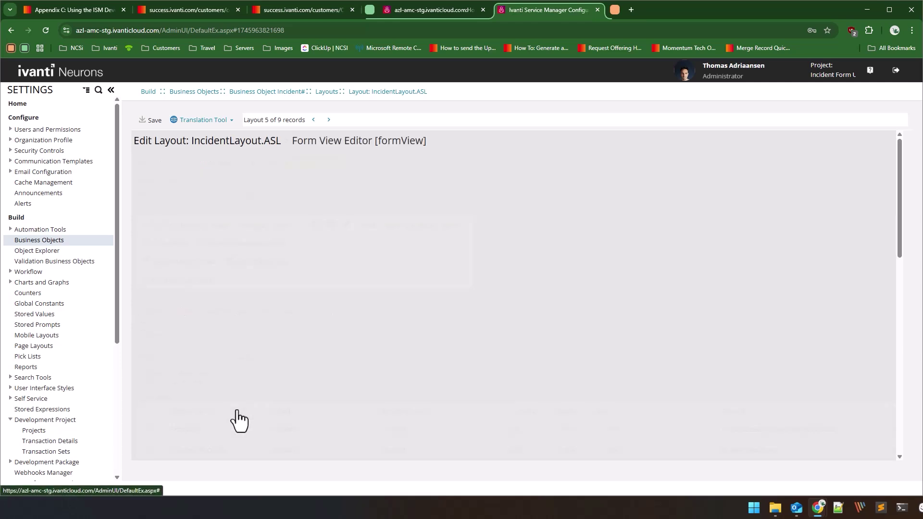
{"action": "left_click", "coordinate": [315, 163]}
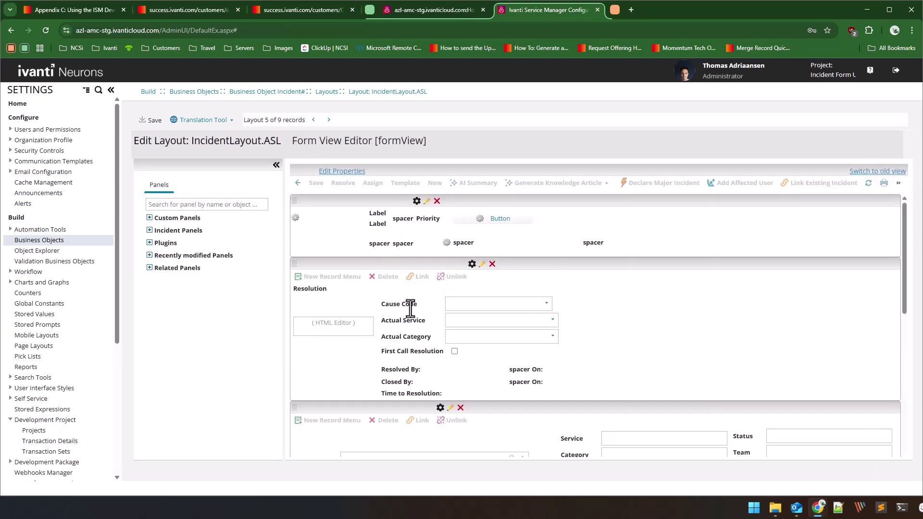
Step: Open the Incident.Details.ASL form for editing and place the CallbackNumber field between Preferred Contact Method and Summary
{"action": "scroll", "coordinate": [414, 300], "scroll_direction": "down", "scroll_amount": 3}
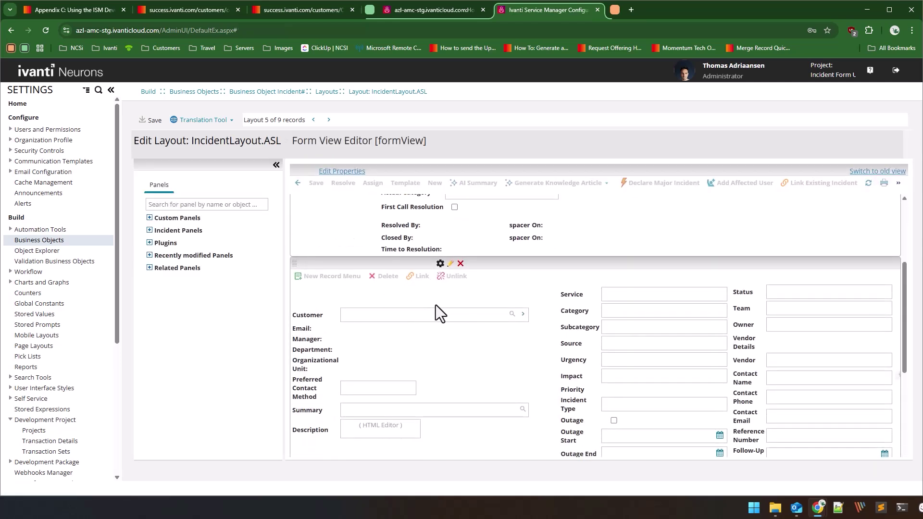
{"action": "left_click", "coordinate": [451, 265]}
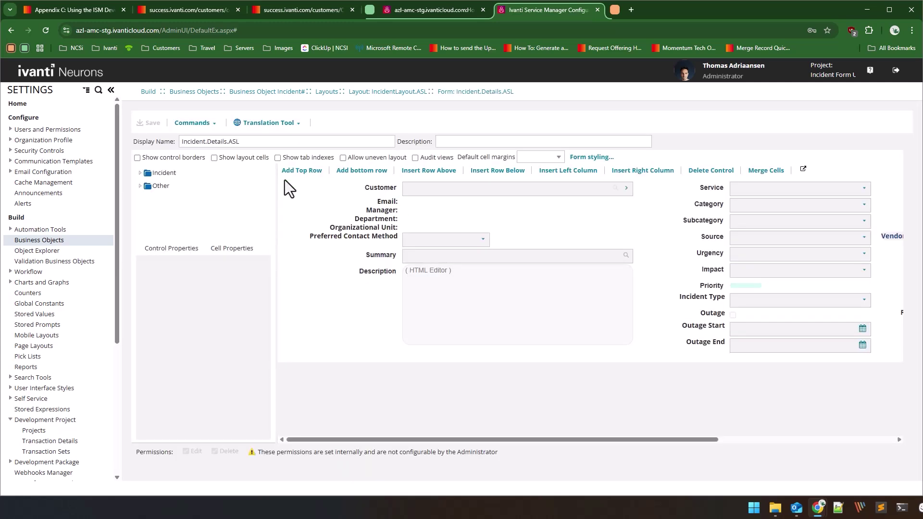
{"action": "left_click", "coordinate": [140, 173]}
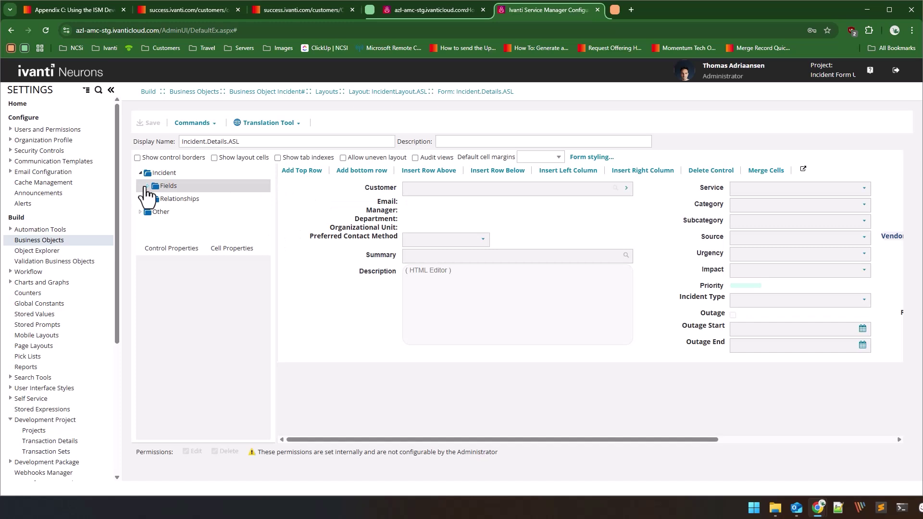
{"action": "left_click", "coordinate": [147, 186]}
{"action": "scroll", "coordinate": [192, 202], "scroll_direction": "down", "scroll_amount": 3}
{"action": "scroll", "coordinate": [204, 202], "scroll_direction": "down", "scroll_amount": 4}
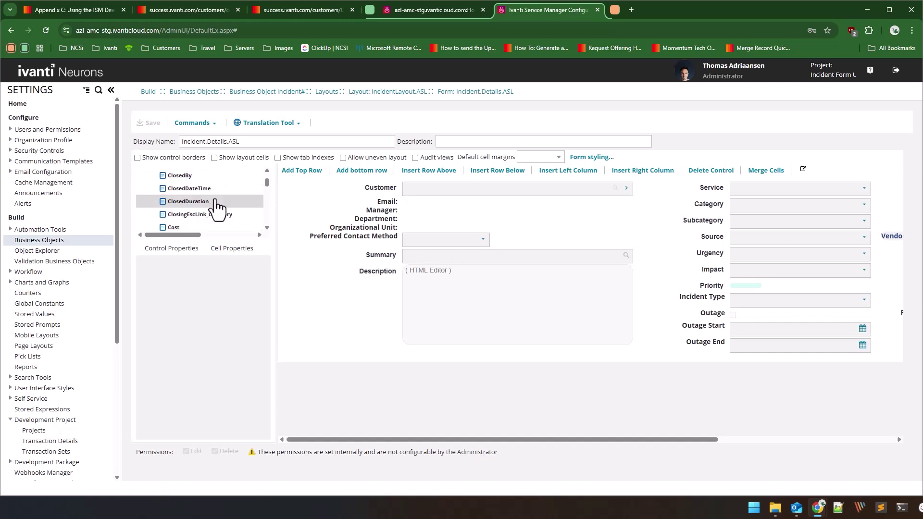
{"action": "scroll", "coordinate": [202, 195], "scroll_direction": "up", "scroll_amount": 2}
{"action": "left_click_drag", "start_coordinate": [203, 191], "coordinate": [418, 272]}
{"action": "left_click", "coordinate": [427, 264]}
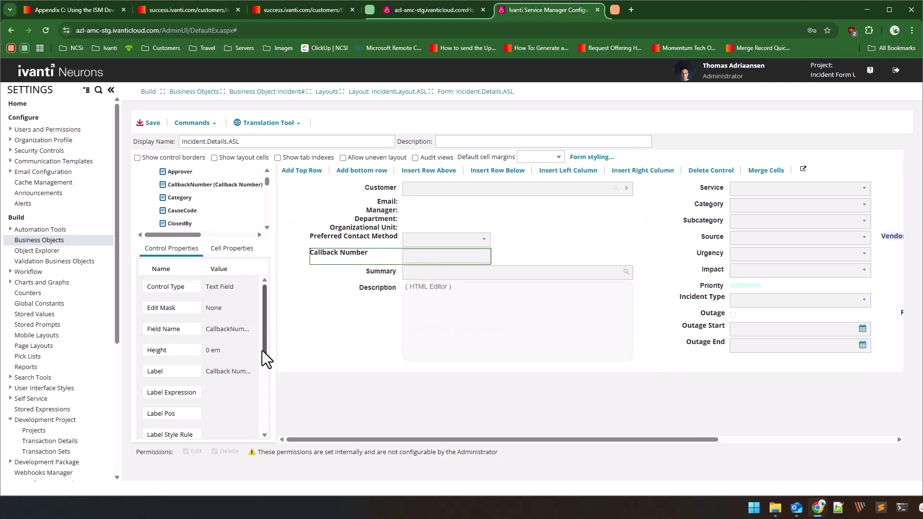
Step: Apply the Right Label style to the Callback Number control and save the form
{"action": "scroll", "coordinate": [236, 380], "scroll_direction": "down", "scroll_amount": 5}
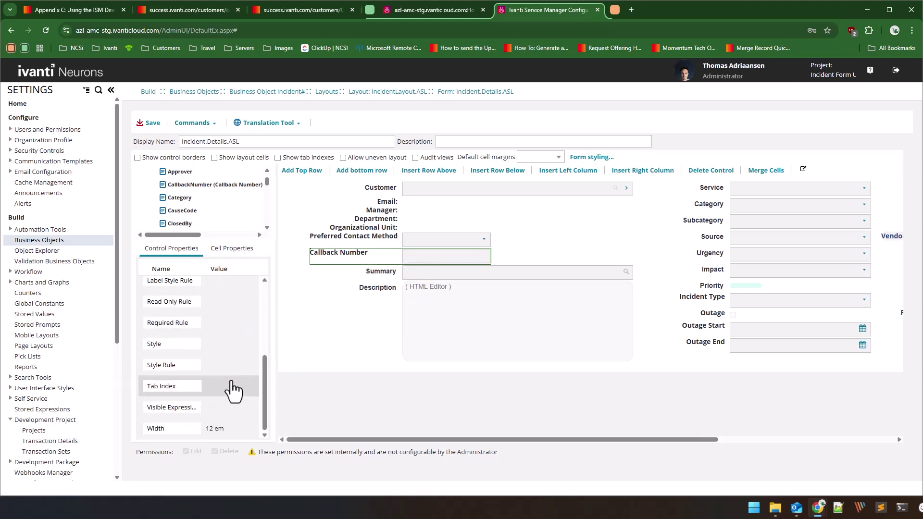
{"action": "left_click", "coordinate": [246, 347]}
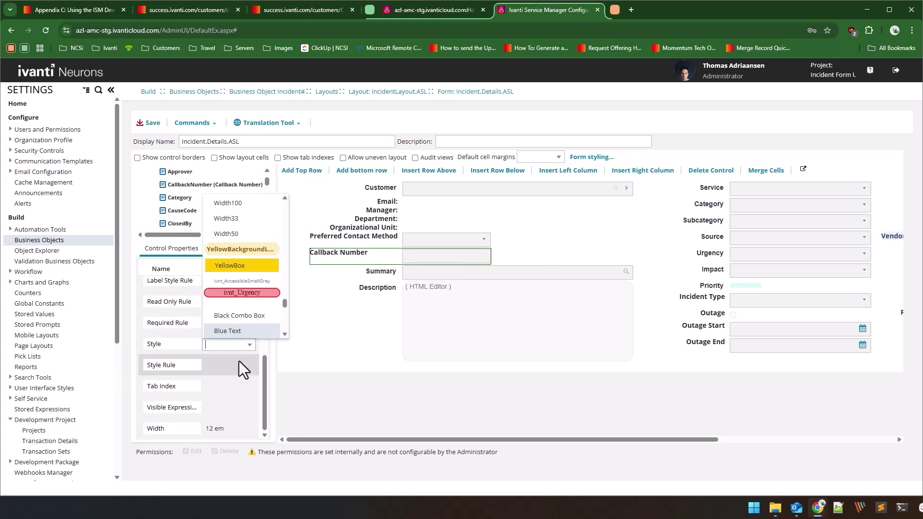
{"action": "scroll", "coordinate": [243, 302], "scroll_direction": "down", "scroll_amount": 5}
{"action": "left_click", "coordinate": [239, 254]}
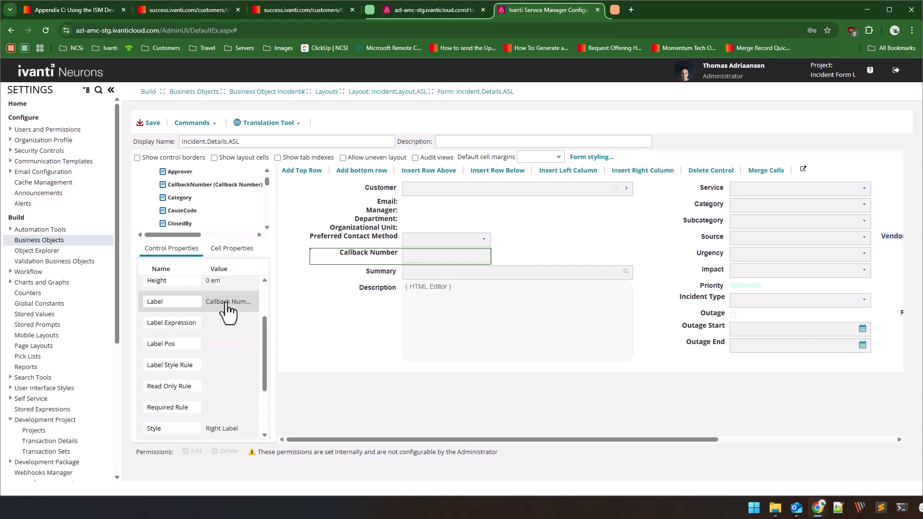
{"action": "left_click", "coordinate": [160, 126]}
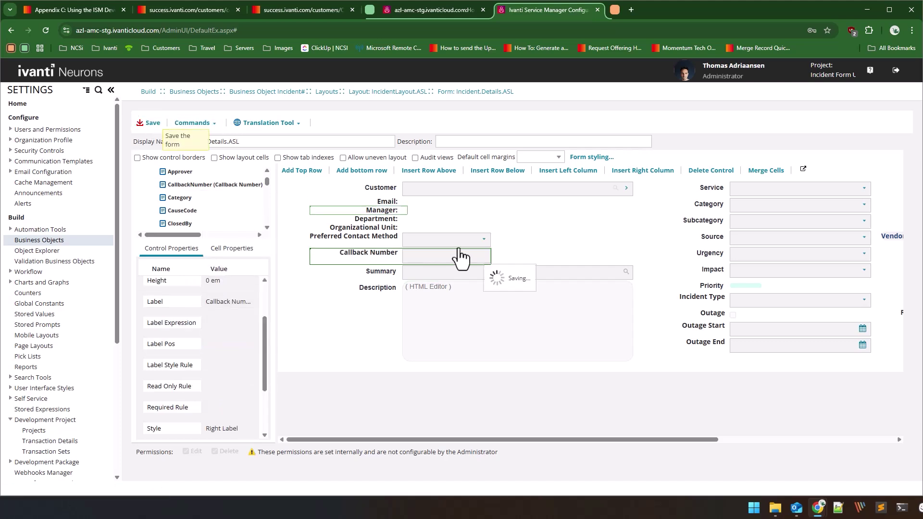
Step: Refresh the Incident Form Updates project and list the Incident# business object changes in its transaction details
{"action": "left_click", "coordinate": [34, 431]}
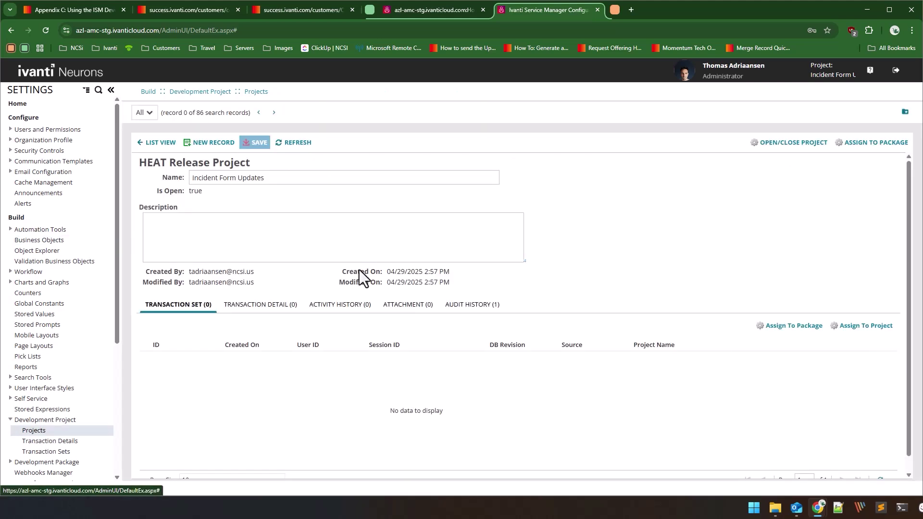
{"action": "left_click", "coordinate": [294, 144]}
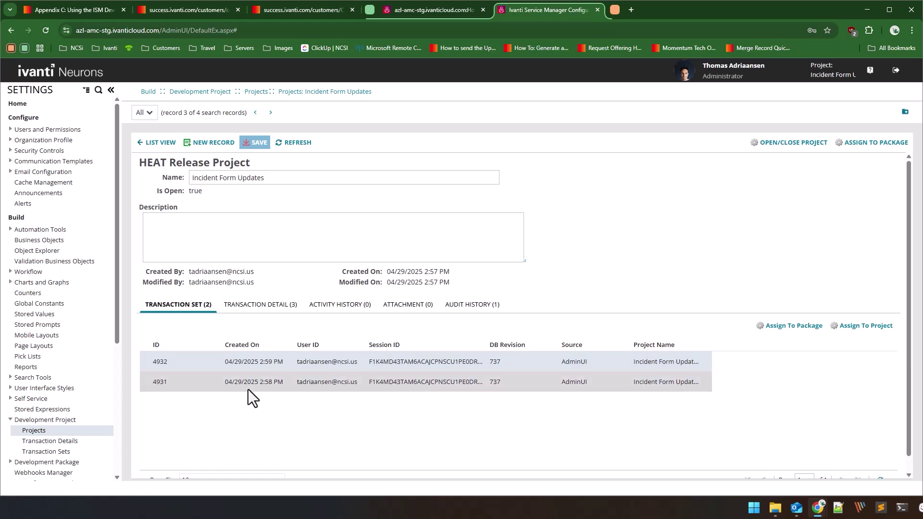
{"action": "left_click", "coordinate": [256, 315]}
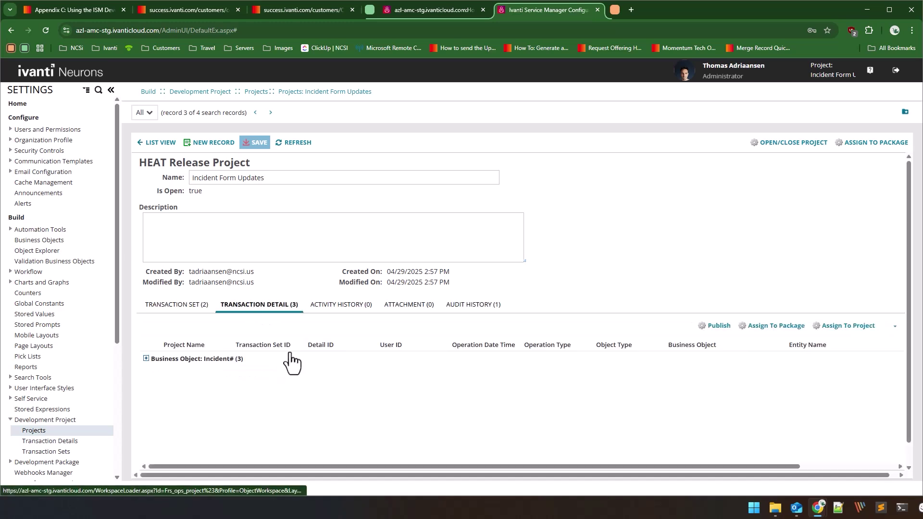
{"action": "left_click", "coordinate": [146, 359]}
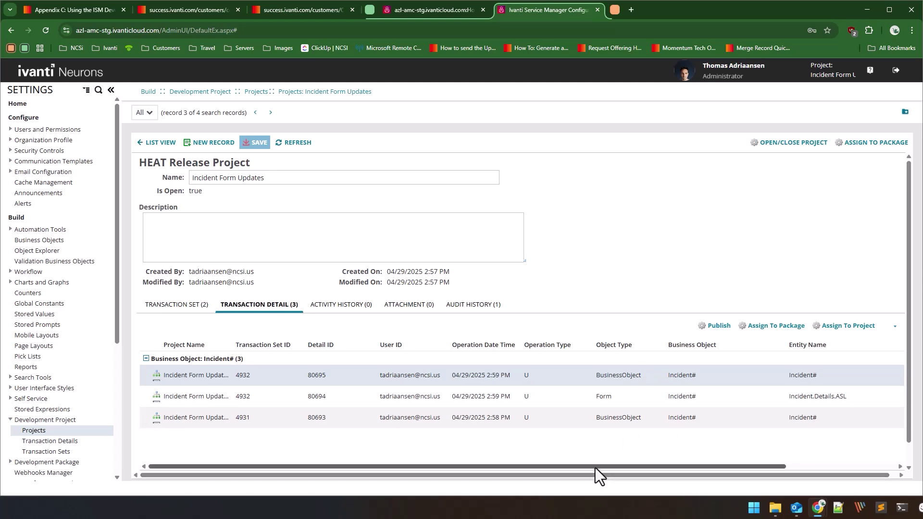
{"action": "mouse_move", "coordinate": [595, 468]}
{"action": "left_mouse_down"}
{"action": "mouse_move", "coordinate": [794, 476]}
{"action": "mouse_move", "coordinate": [610, 469]}
{"action": "left_mouse_up"}
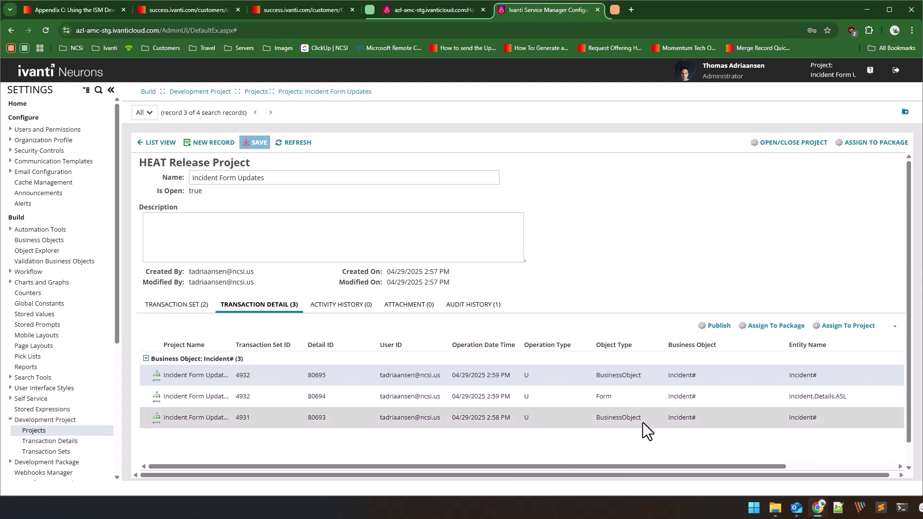
Step: Examine the delta and the old and new definitions of the earliest Incident# BusinessObject transaction, then close its details
{"action": "double_click", "coordinate": [689, 419]}
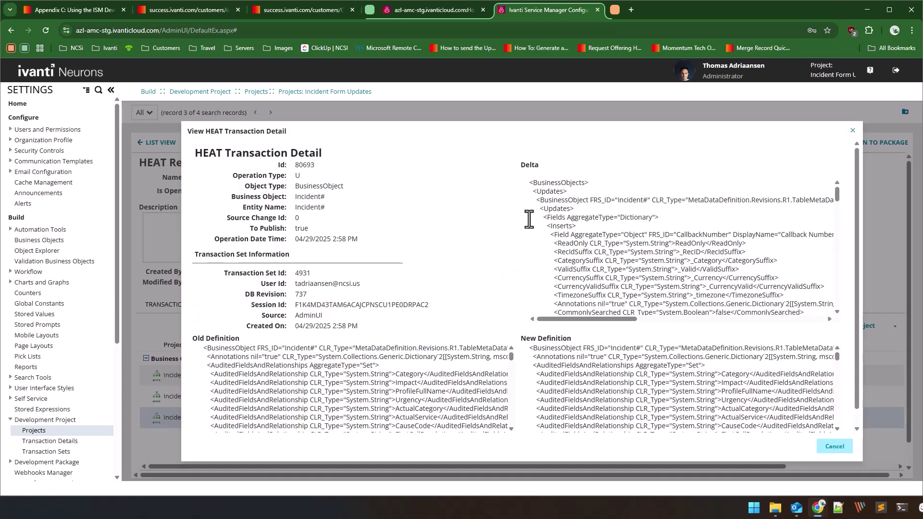
{"action": "scroll", "coordinate": [222, 375], "scroll_direction": "down", "scroll_amount": 5}
{"action": "scroll", "coordinate": [591, 230], "scroll_direction": "down", "scroll_amount": 3}
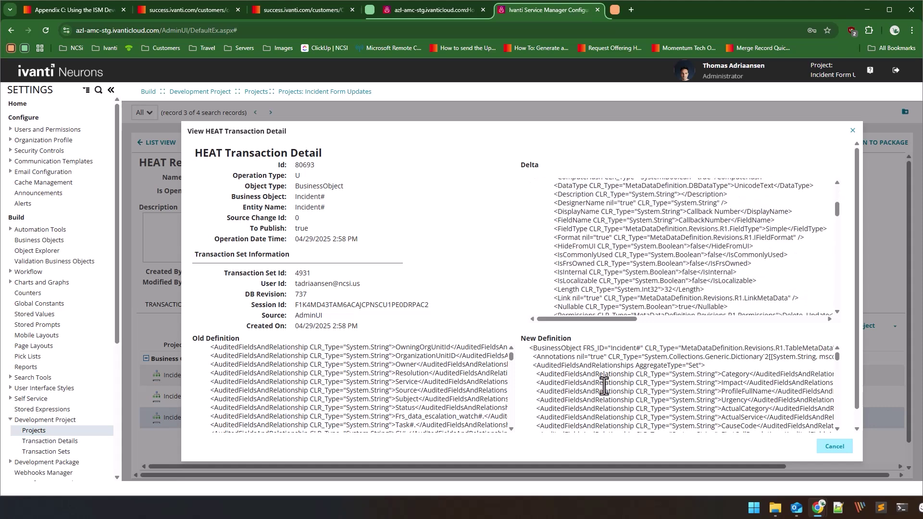
{"action": "scroll", "coordinate": [604, 386], "scroll_direction": "down", "scroll_amount": 5}
{"action": "scroll", "coordinate": [627, 245], "scroll_direction": "up", "scroll_amount": 3}
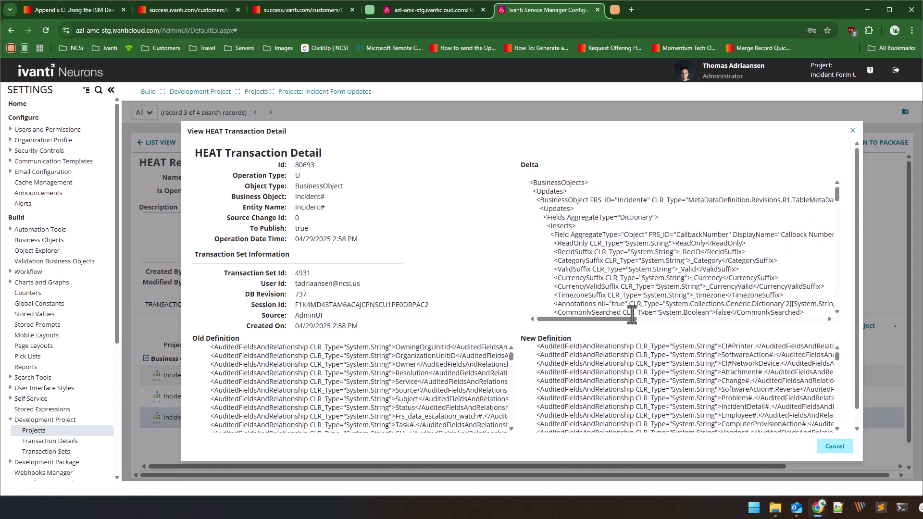
{"action": "mouse_move", "coordinate": [612, 318]}
{"action": "left_mouse_down"}
{"action": "mouse_move", "coordinate": [642, 318]}
{"action": "mouse_move", "coordinate": [602, 317]}
{"action": "left_mouse_up"}
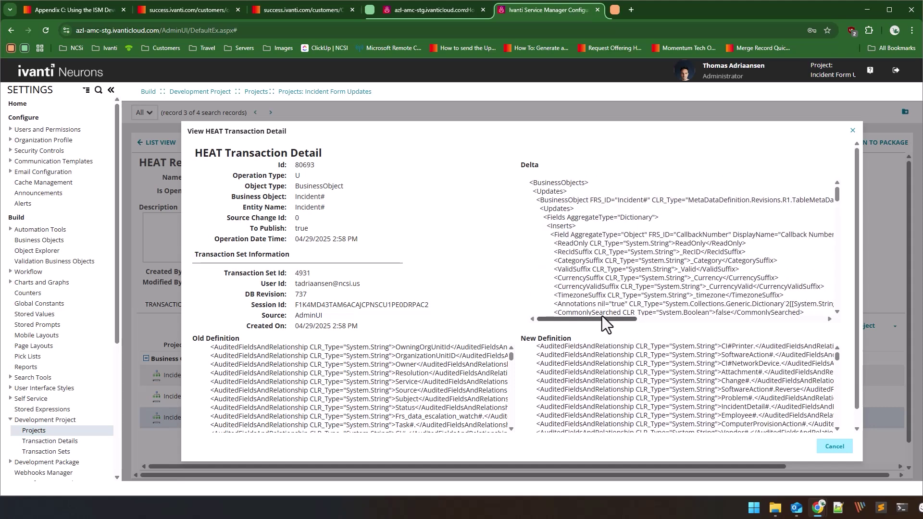
{"action": "left_click", "coordinate": [835, 446]}
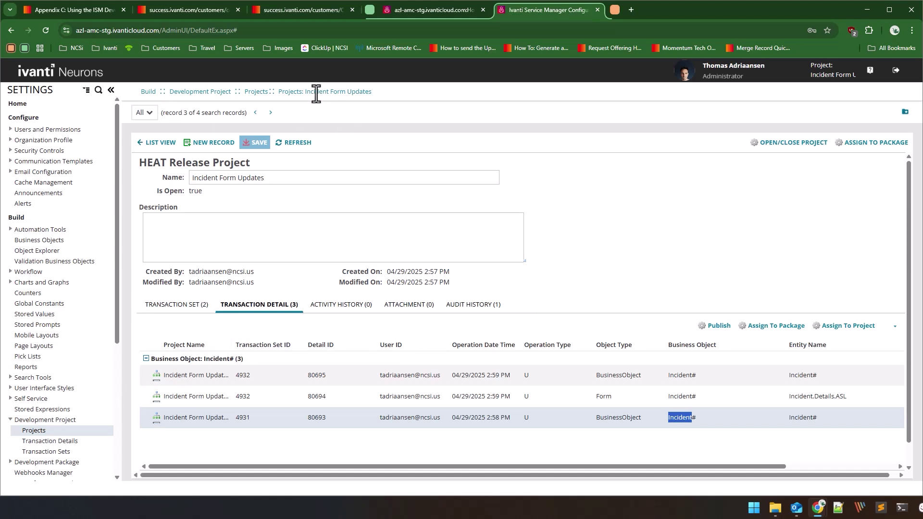
Step: Create a development package named Incident Callback Number and save it
{"action": "left_click", "coordinate": [26, 462]}
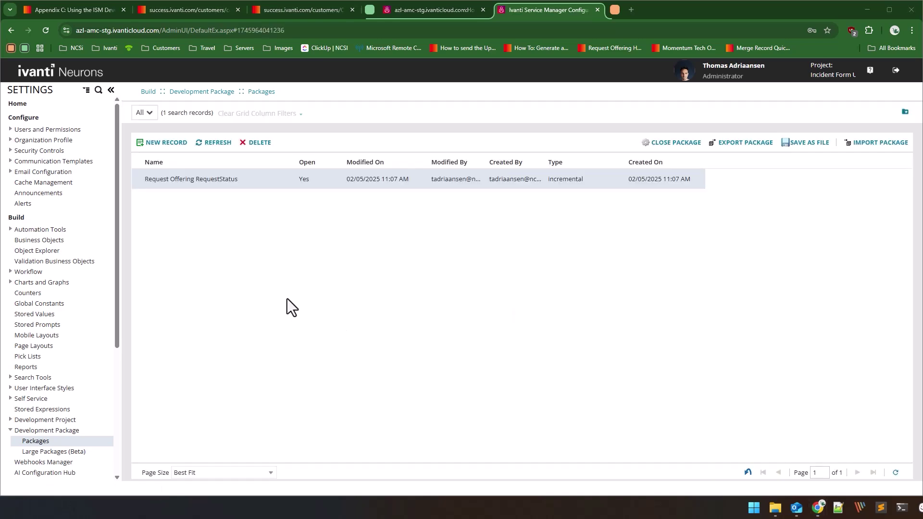
{"action": "left_click", "coordinate": [159, 142]}
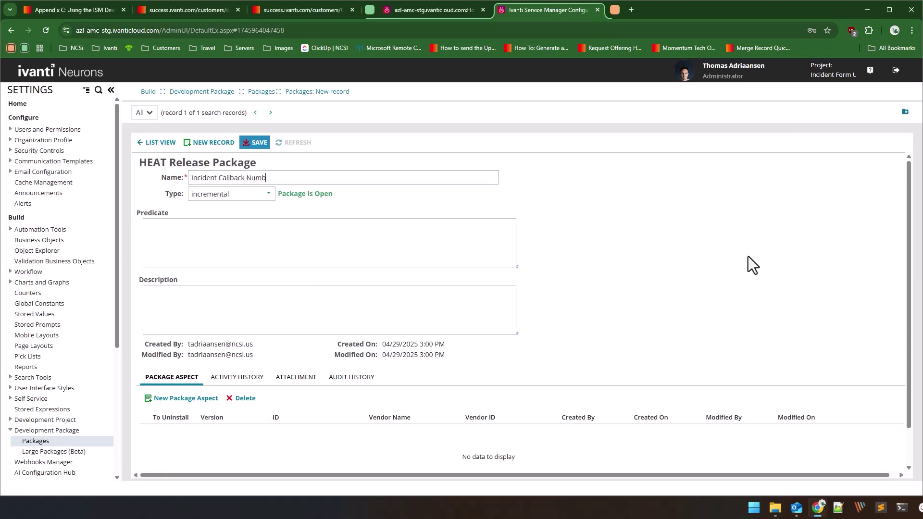
{"action": "left_click", "coordinate": [257, 143]}
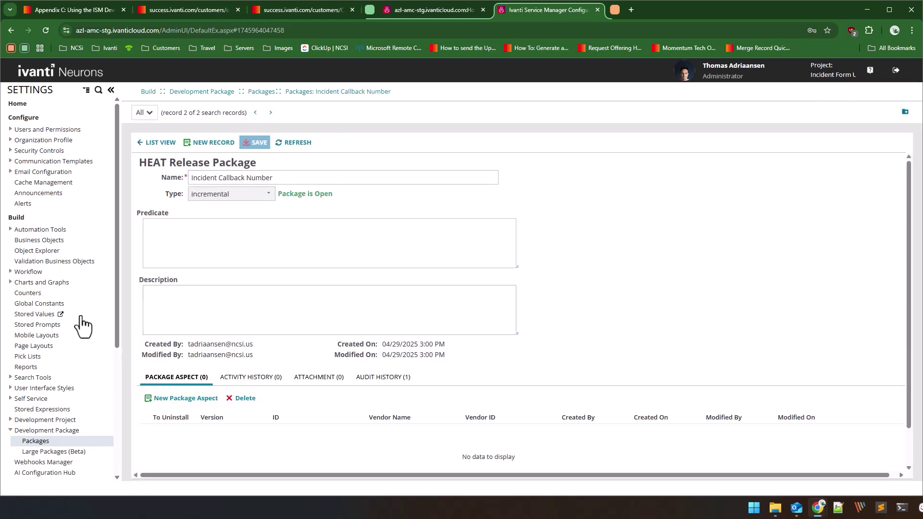
Step: Assign the whole Incident Form Updates project to the Incident Callback Number package
{"action": "scroll", "coordinate": [52, 418], "scroll_direction": "down", "scroll_amount": 1}
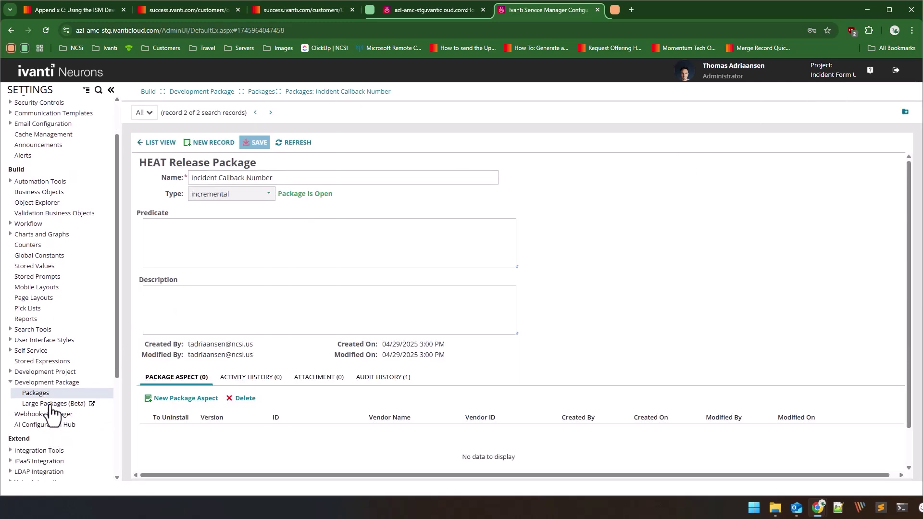
{"action": "left_click", "coordinate": [43, 373]}
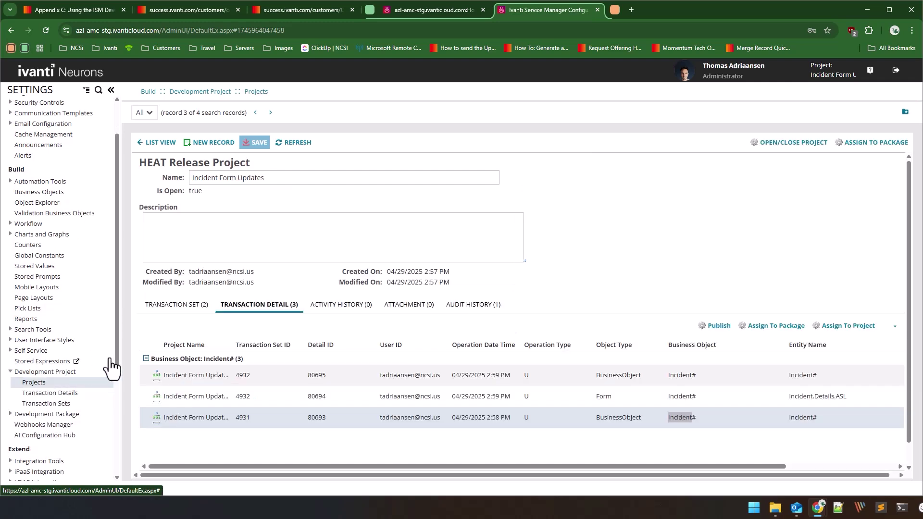
{"action": "left_click", "coordinate": [162, 310]}
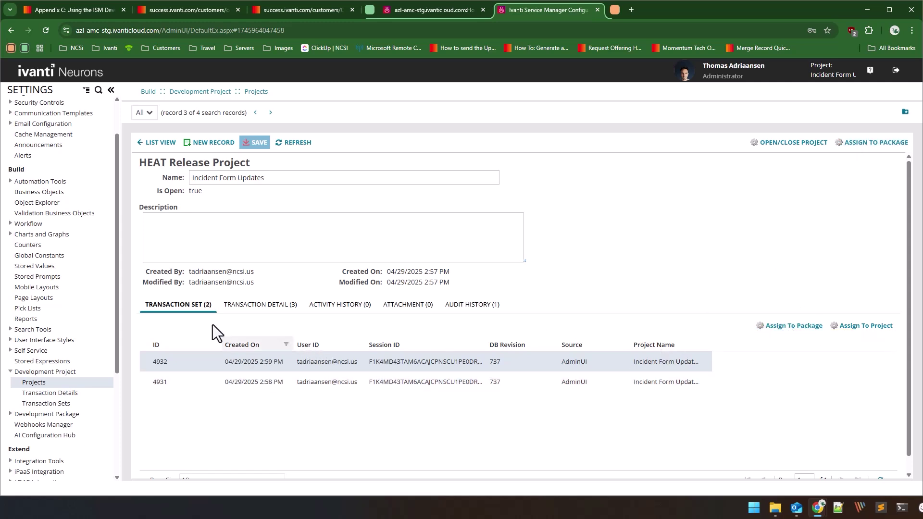
{"action": "left_click", "coordinate": [239, 379], "text": "ctrl"}
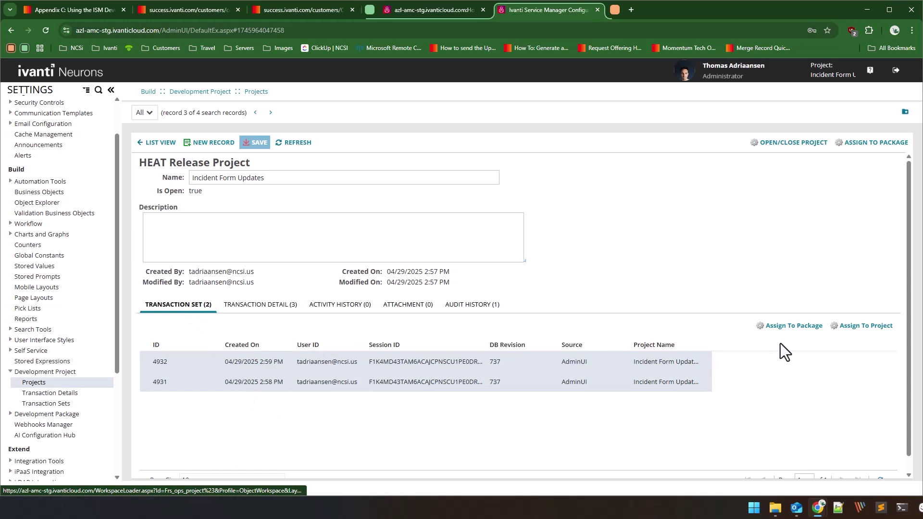
{"action": "left_click", "coordinate": [581, 369]}
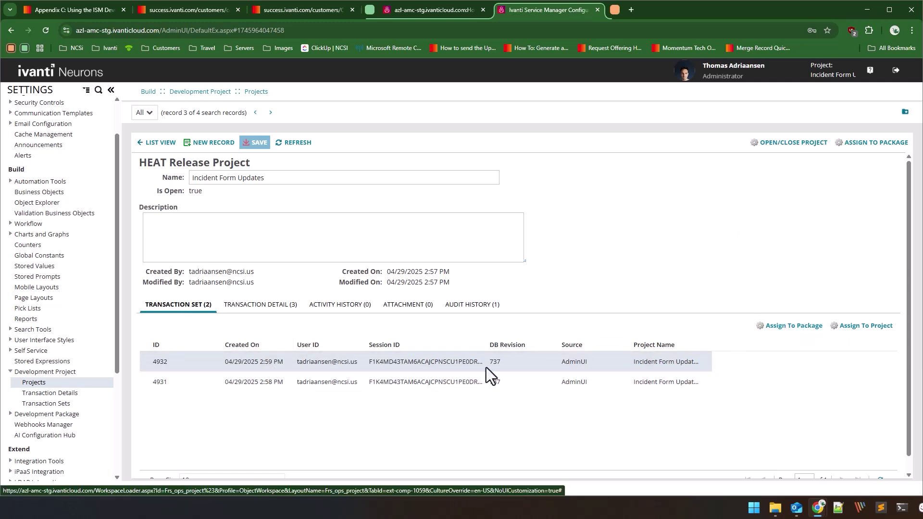
{"action": "left_click", "coordinate": [864, 145]}
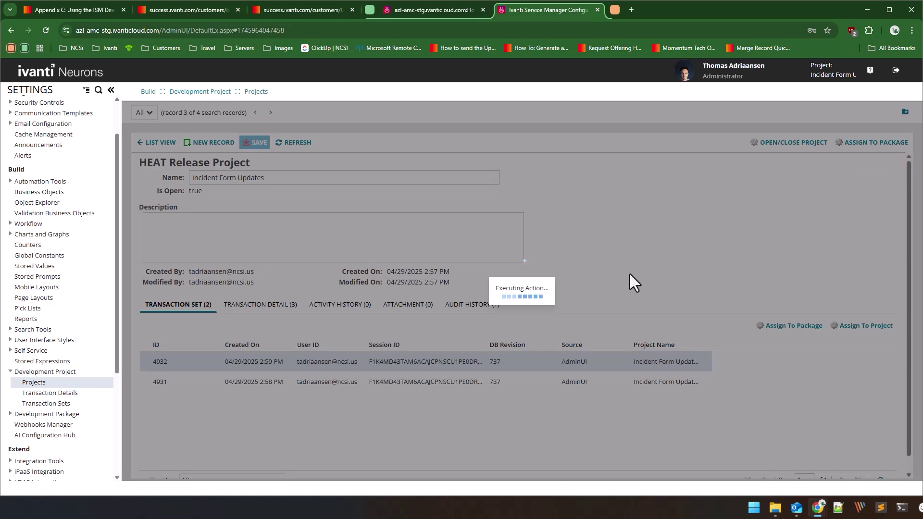
{"action": "left_click", "coordinate": [646, 285]}
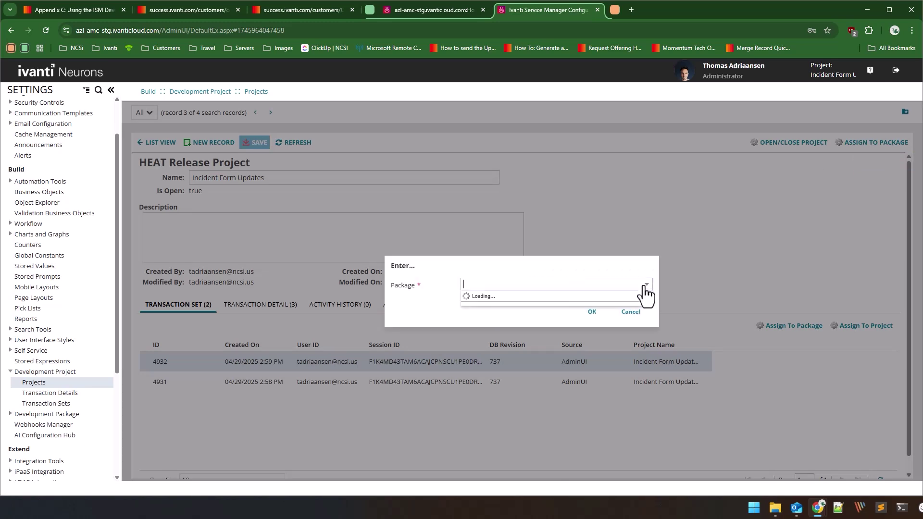
{"action": "left_click", "coordinate": [510, 298]}
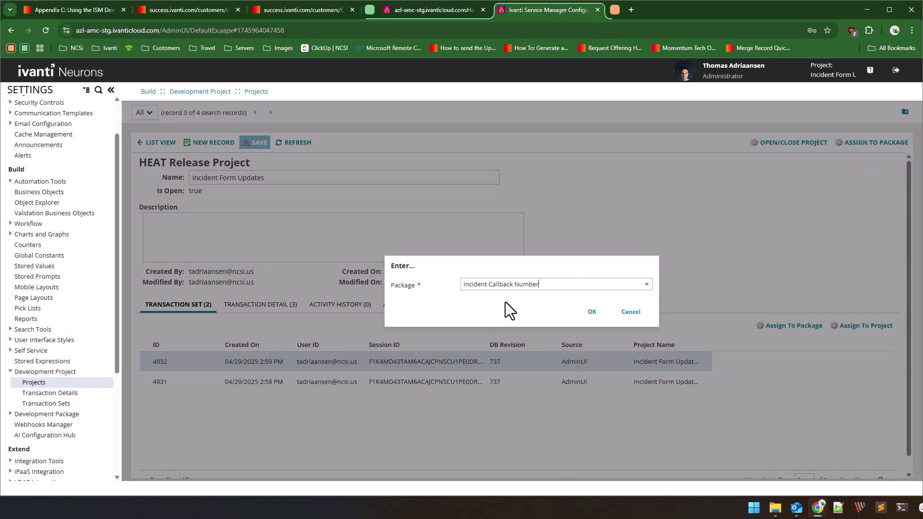
{"action": "left_click", "coordinate": [594, 312]}
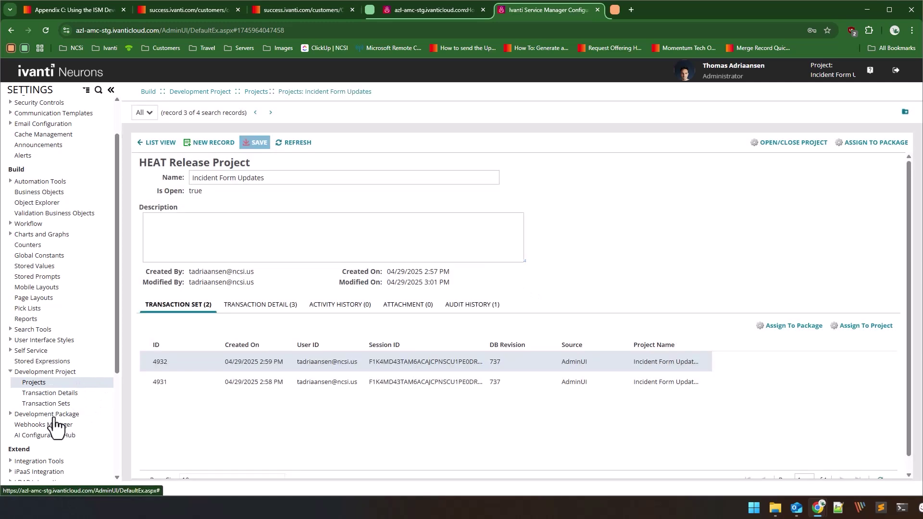
Step: Open the refreshed Incident Callback Number package, check its transaction sets, and export it without compacting them
{"action": "left_click", "coordinate": [53, 415]}
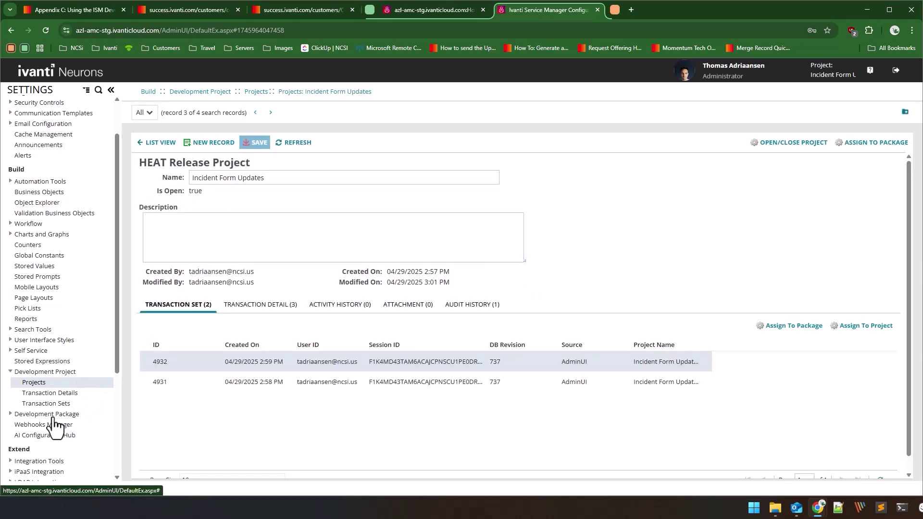
{"action": "left_click", "coordinate": [297, 142]}
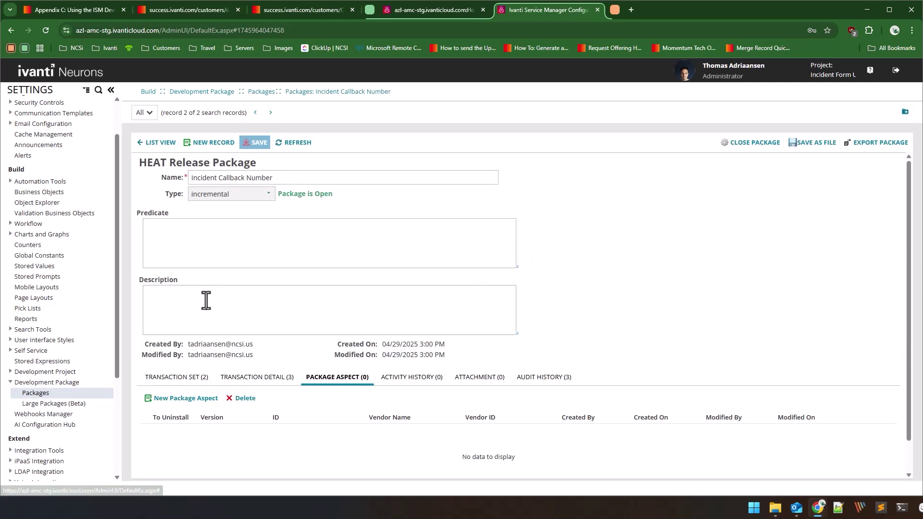
{"action": "left_click", "coordinate": [185, 378]}
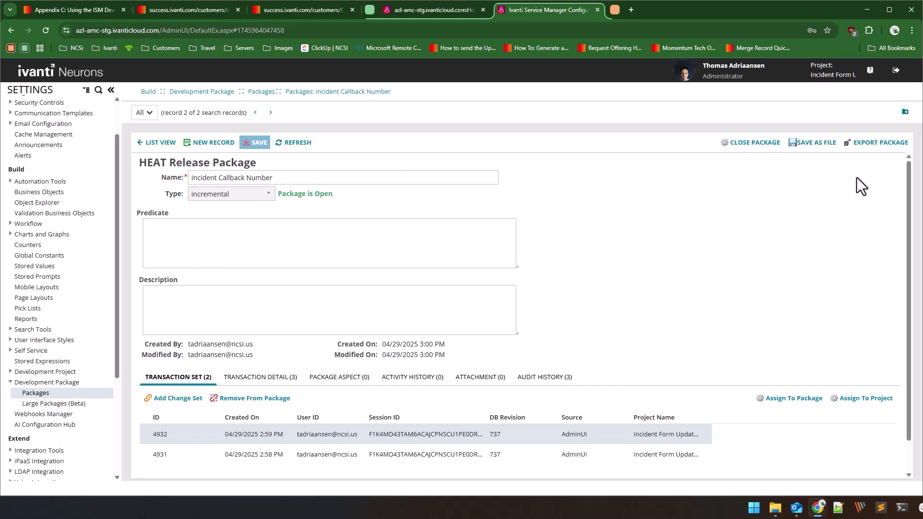
{"action": "left_click", "coordinate": [878, 149]}
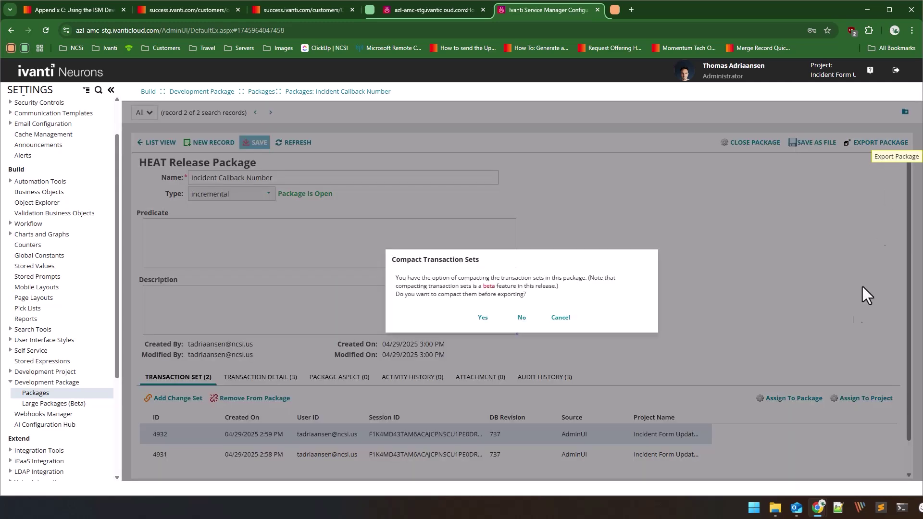
{"action": "left_click", "coordinate": [523, 321]}
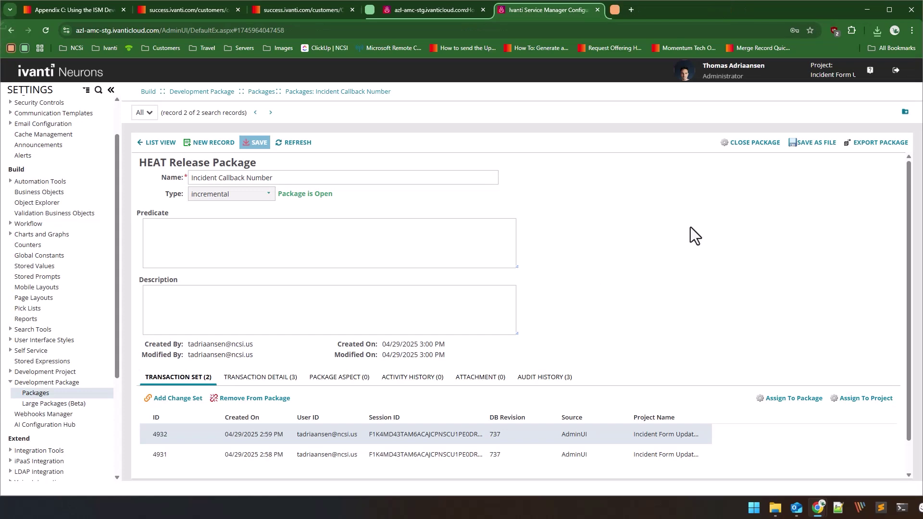
{"action": "mouse_move", "coordinate": [812, 68]}
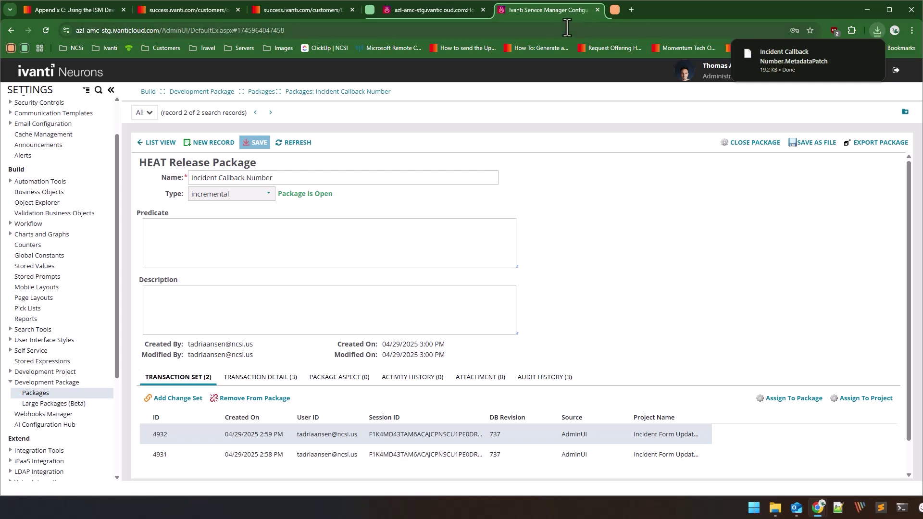
Step: Switch to the UAT tenant's configuration and load Incident Callback Number.MetadataPatch from Downloads for a package import
{"action": "left_click", "coordinate": [614, 8]}
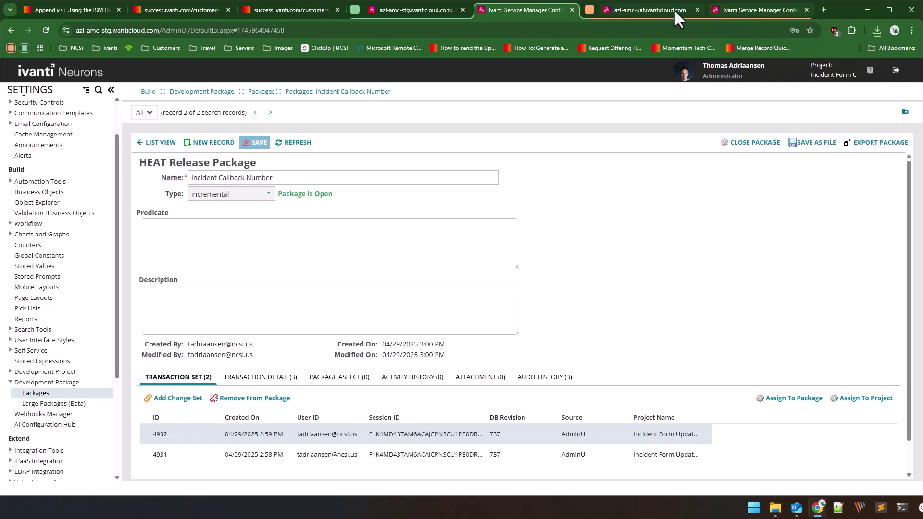
{"action": "left_click", "coordinate": [745, 10]}
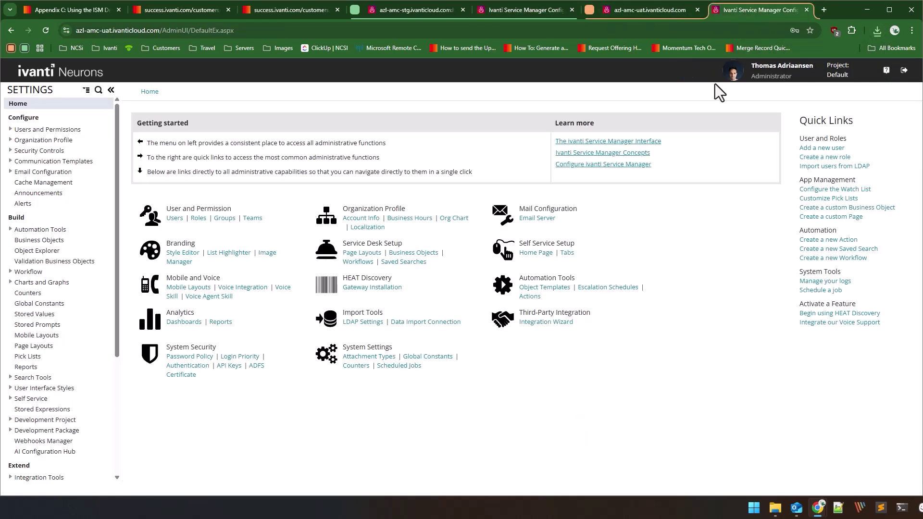
{"action": "left_click", "coordinate": [29, 430]}
{"action": "left_click", "coordinate": [35, 442]}
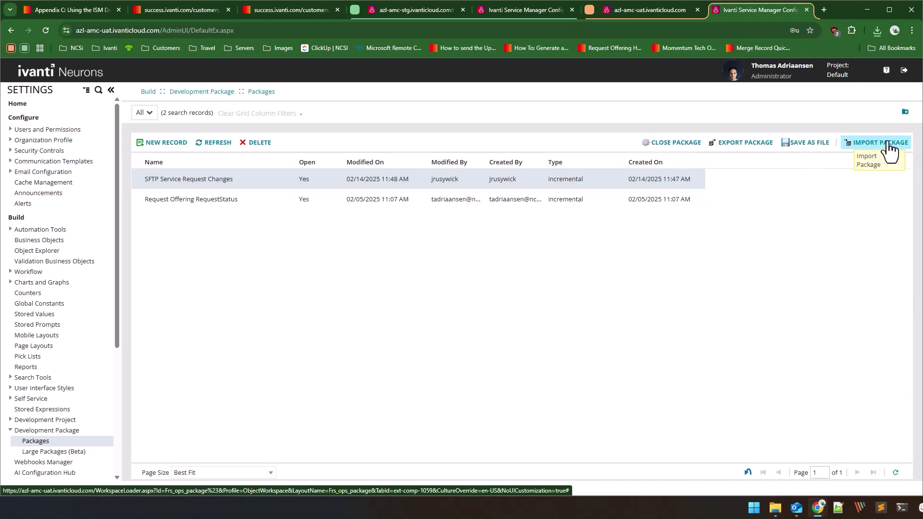
{"action": "left_click", "coordinate": [889, 143]}
{"action": "left_click", "coordinate": [603, 337]}
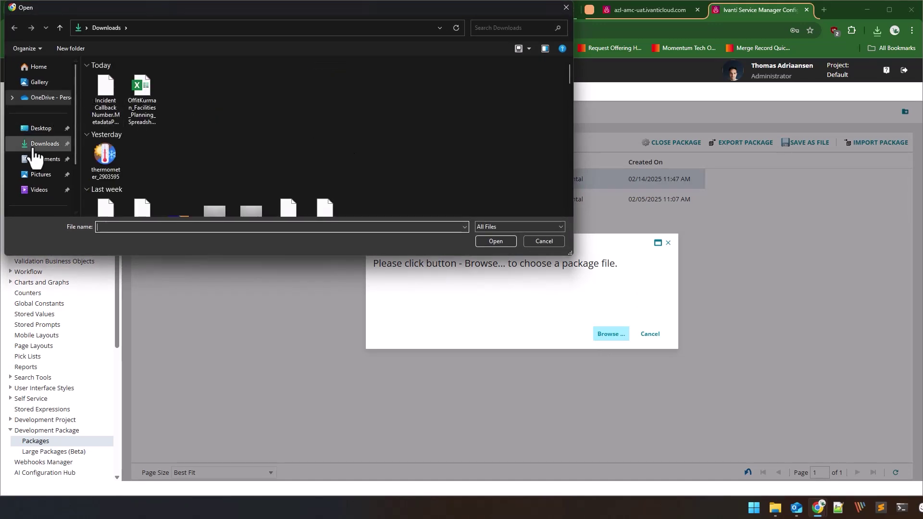
{"action": "double_click", "coordinate": [105, 102]}
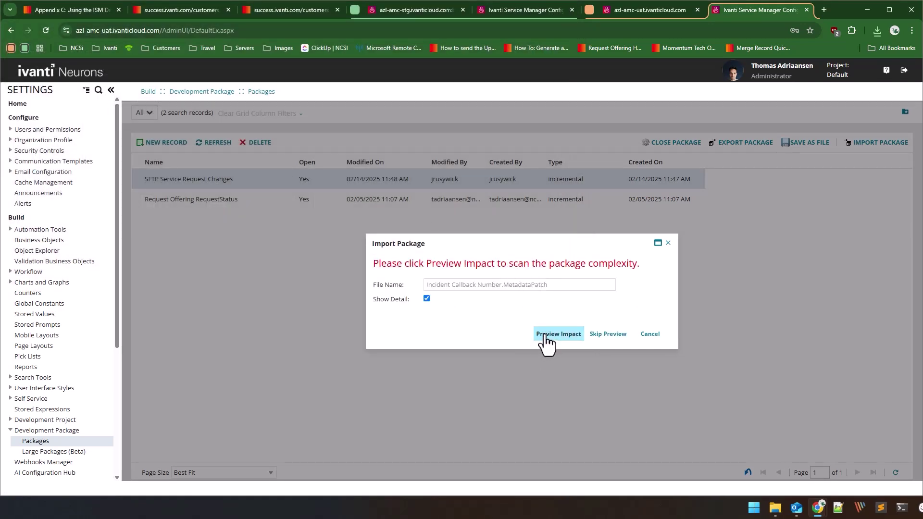
Step: Preview the package's impact with details shown, review the high and medium impact changes, and close the impact details
{"action": "left_click", "coordinate": [546, 336]}
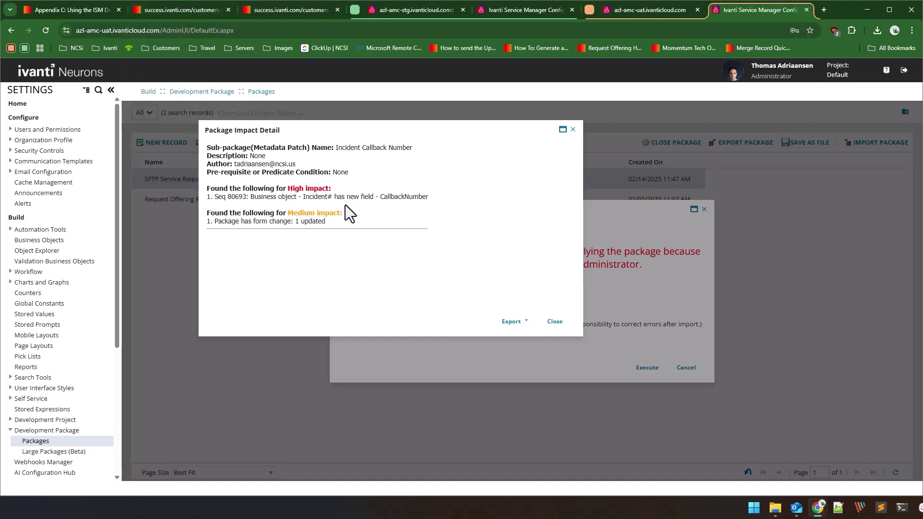
{"action": "left_click_drag", "start_coordinate": [222, 218], "coordinate": [253, 226]}
{"action": "left_click", "coordinate": [299, 221]}
{"action": "left_click", "coordinate": [561, 324]}
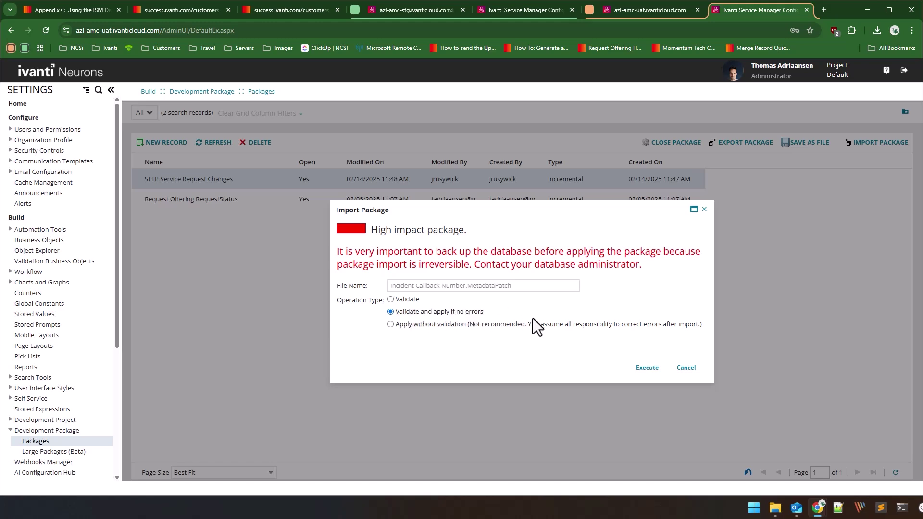
Step: Execute the package import with Validate and apply if no errors, confirm it, and close the import result
{"action": "left_click", "coordinate": [645, 368]}
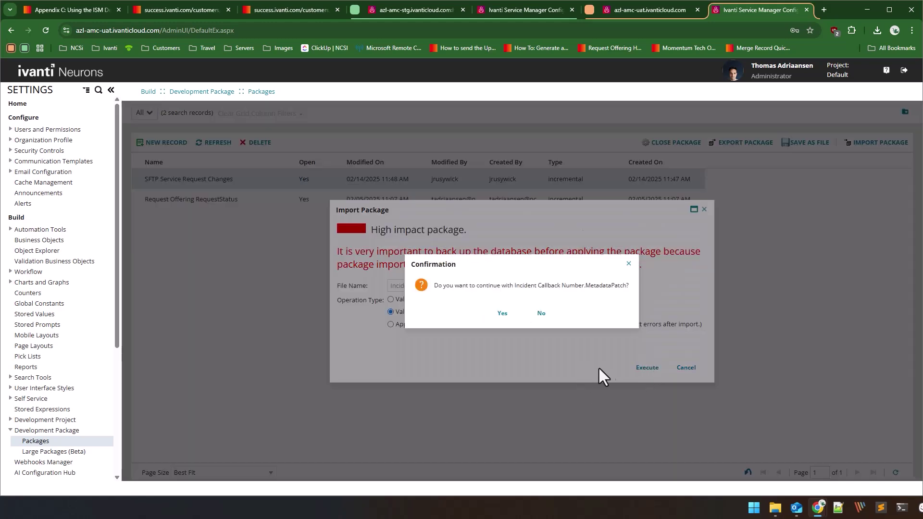
{"action": "left_click", "coordinate": [504, 314]}
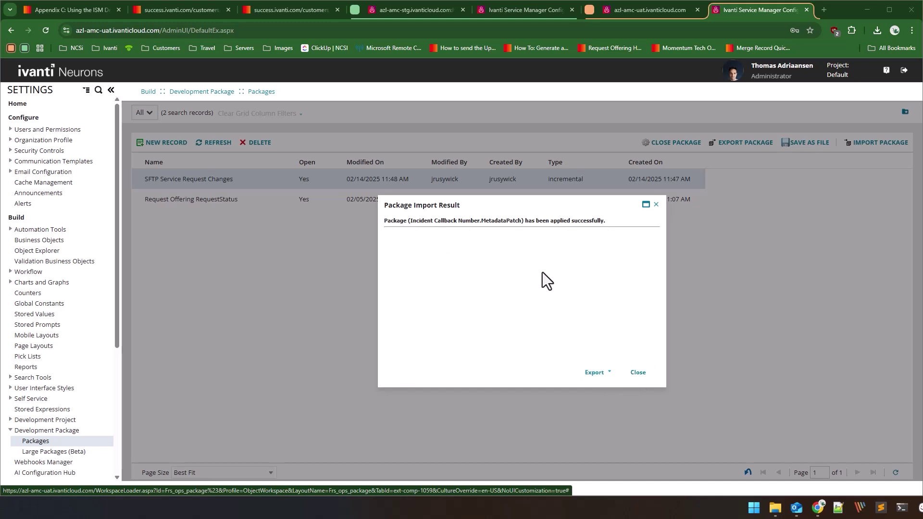
{"action": "left_click", "coordinate": [639, 373]}
Step: Check the UAT tenant's incident form for the Callback Number field on the first active incident and on a new incident
{"action": "left_click", "coordinate": [668, 7]}
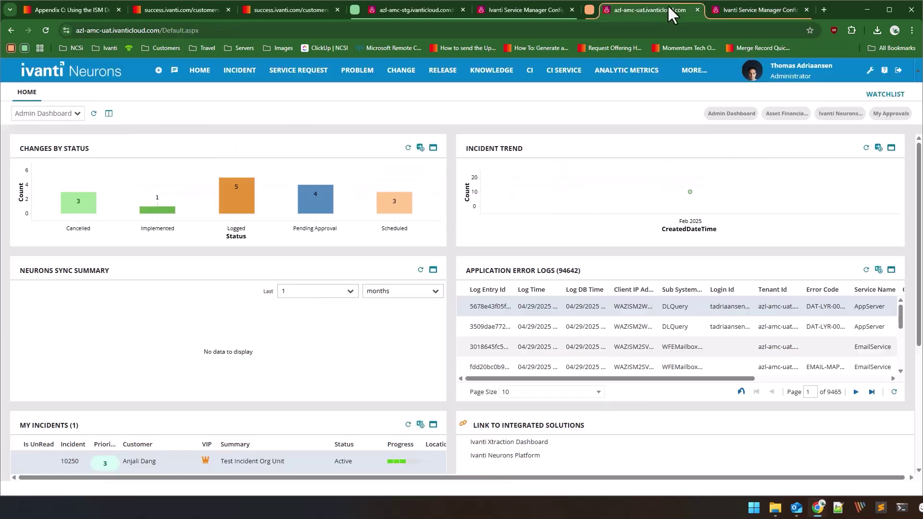
{"action": "left_click", "coordinate": [234, 72]}
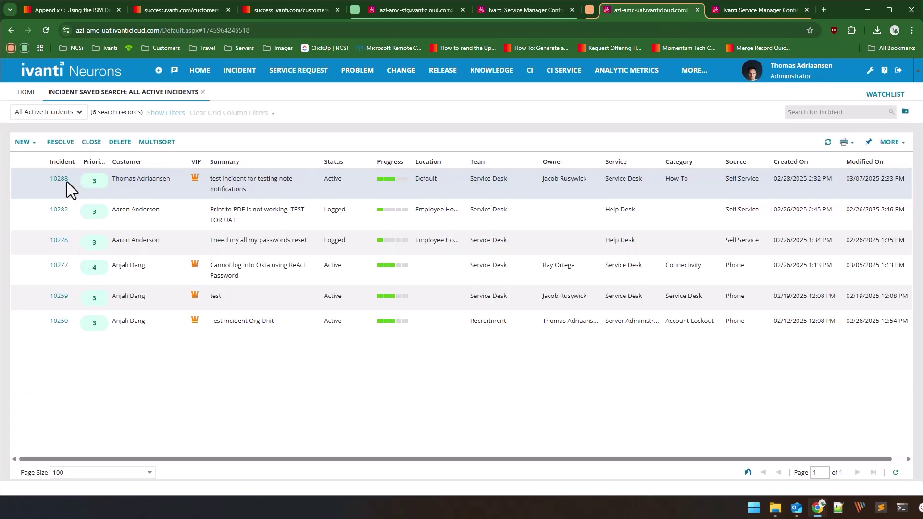
{"action": "left_click", "coordinate": [56, 181]}
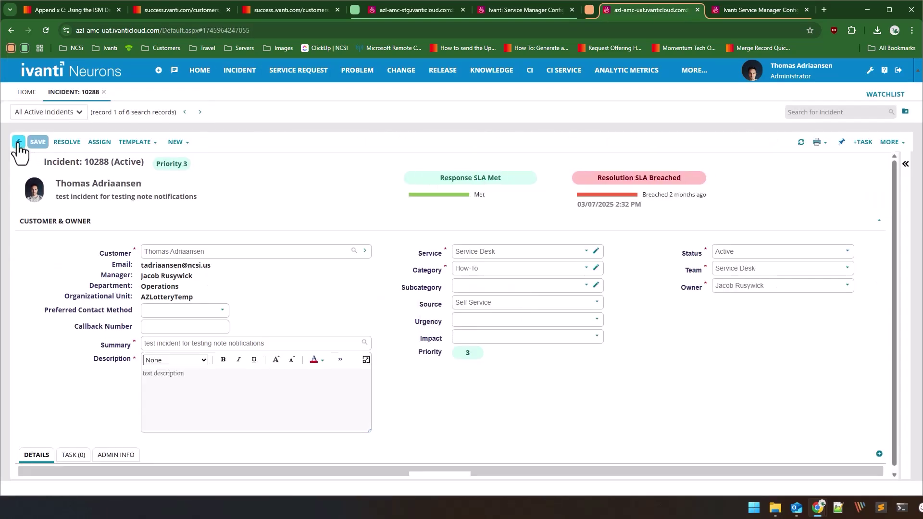
{"action": "left_click", "coordinate": [16, 143]}
{"action": "left_click", "coordinate": [23, 143]}
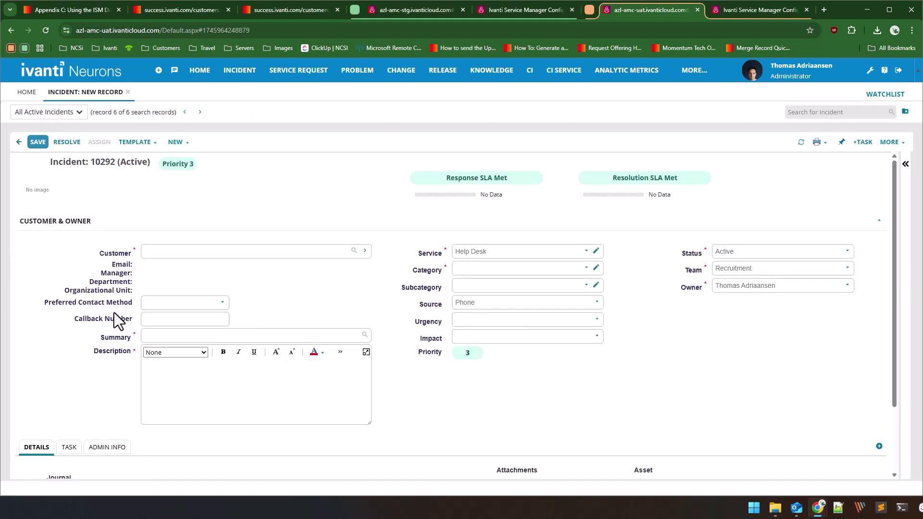
{"action": "left_click", "coordinate": [157, 318]}
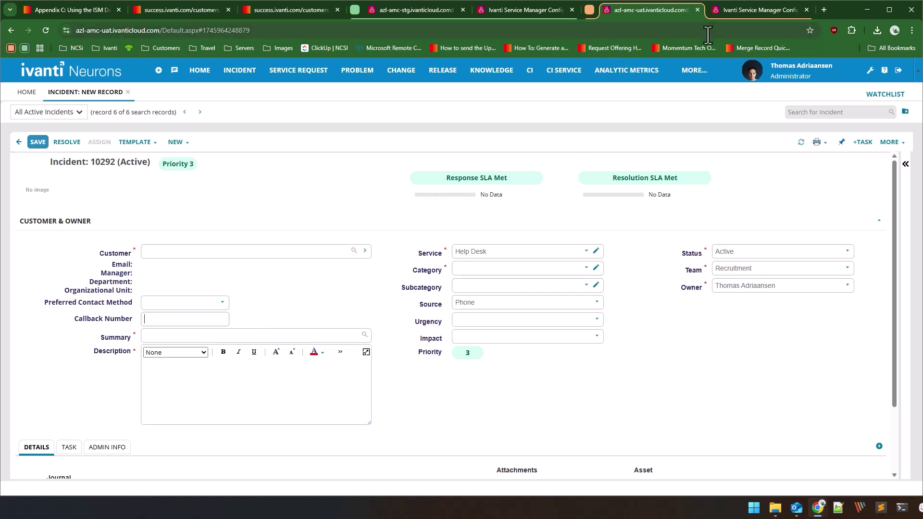
Step: Switch to the Ivanti support portal and open the Push Package Request form from the Cloud Platform Request catalog
{"action": "mouse_move", "coordinate": [504, 5]}
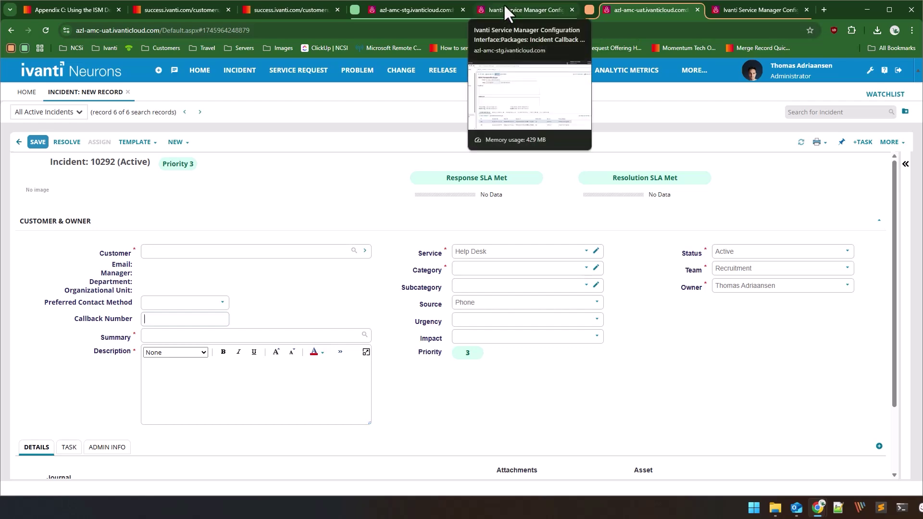
{"action": "left_click", "coordinate": [195, 7]}
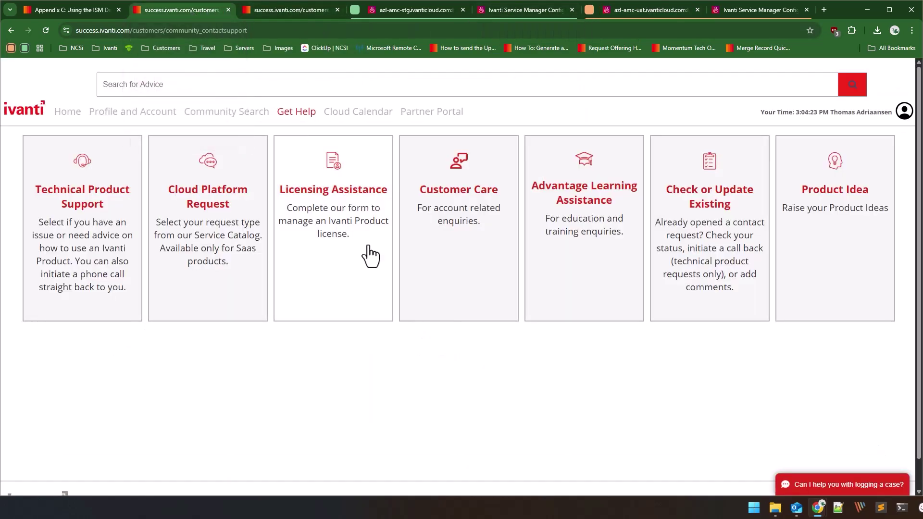
{"action": "left_click", "coordinate": [248, 205]}
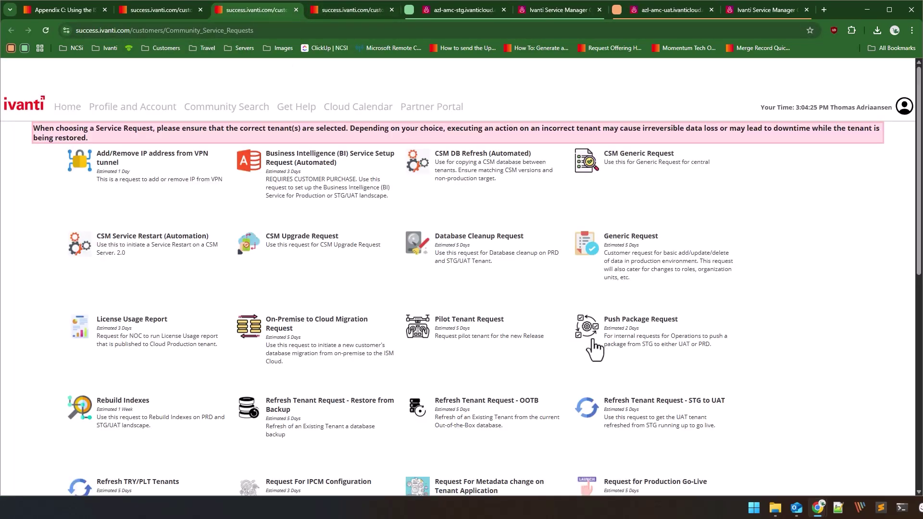
{"action": "left_click_drag", "start_coordinate": [602, 331], "coordinate": [648, 341]}
{"action": "left_click", "coordinate": [648, 340]}
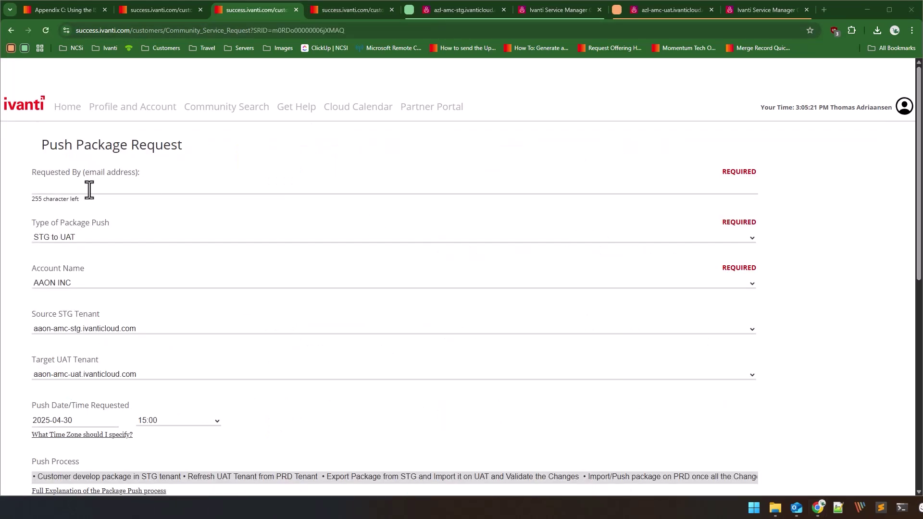
Step: Enter the requester's email address and set the type of package push to STG to PRD
{"action": "left_click", "coordinate": [72, 188]}
{"action": "type", "text": "tadr"}
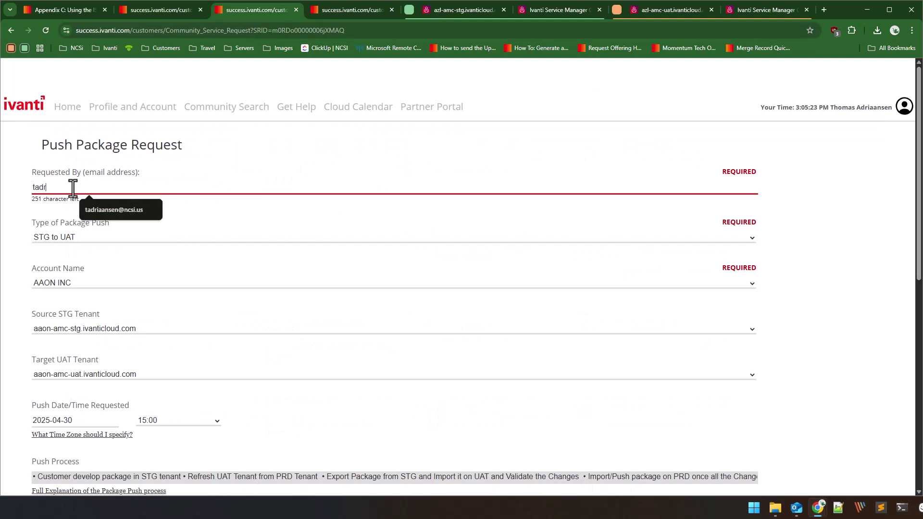
{"action": "key", "text": "Down"}
{"action": "key", "text": "Return"}
{"action": "left_click", "coordinate": [95, 241]}
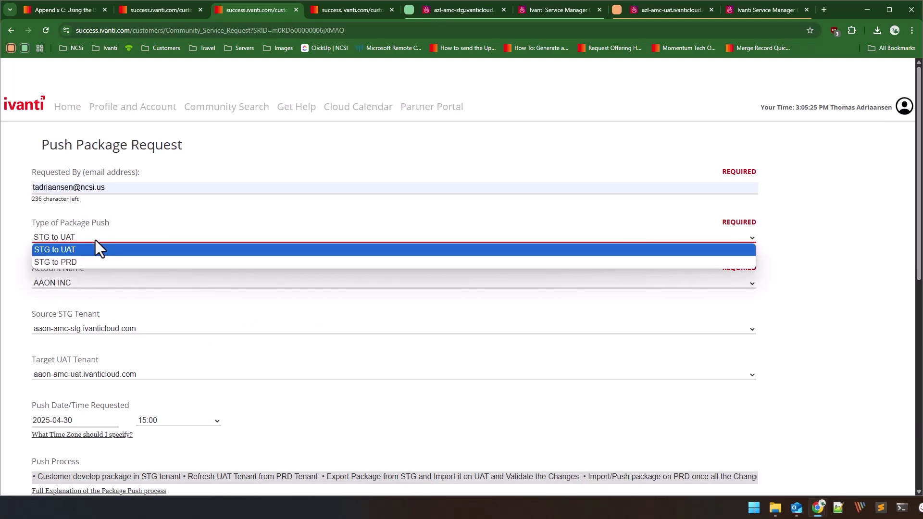
{"action": "left_click", "coordinate": [52, 263]}
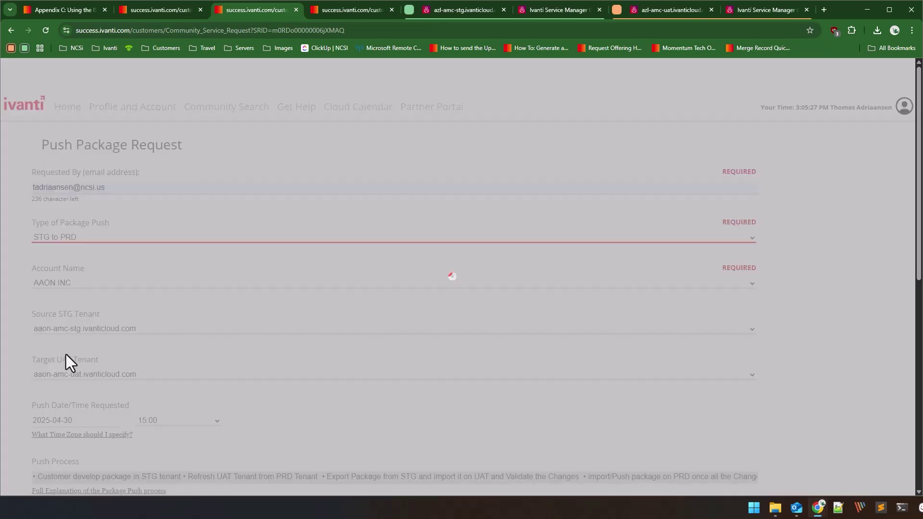
Step: Copy the package name from the staging tenant and enter Incident Callback Number as the name of package #1
{"action": "scroll", "coordinate": [77, 346], "scroll_direction": "down", "scroll_amount": 1}
{"action": "scroll", "coordinate": [64, 330], "scroll_direction": "down", "scroll_amount": 2}
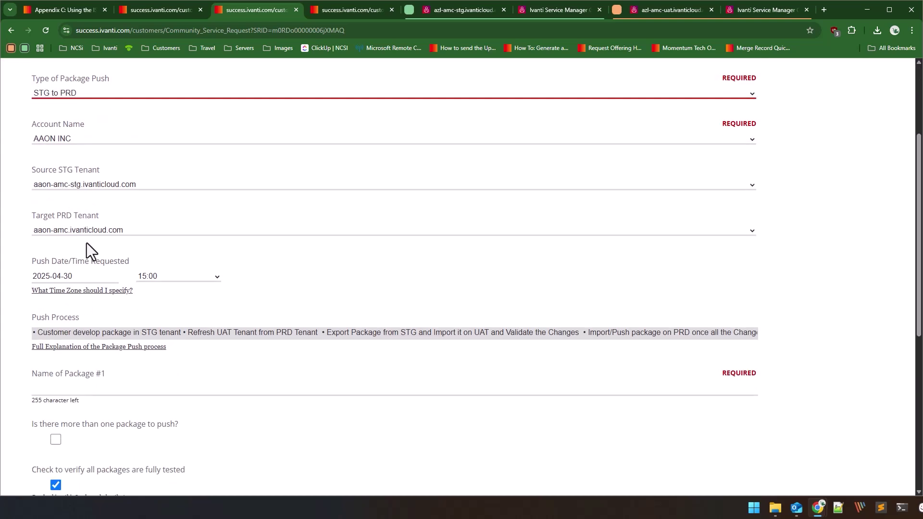
{"action": "scroll", "coordinate": [87, 243], "scroll_direction": "down", "scroll_amount": 3}
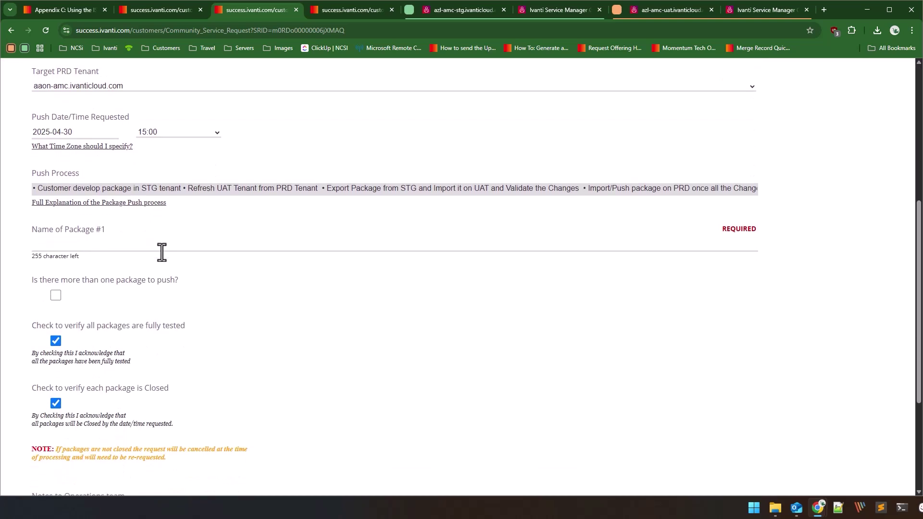
{"action": "scroll", "coordinate": [161, 252], "scroll_direction": "down", "scroll_amount": 1}
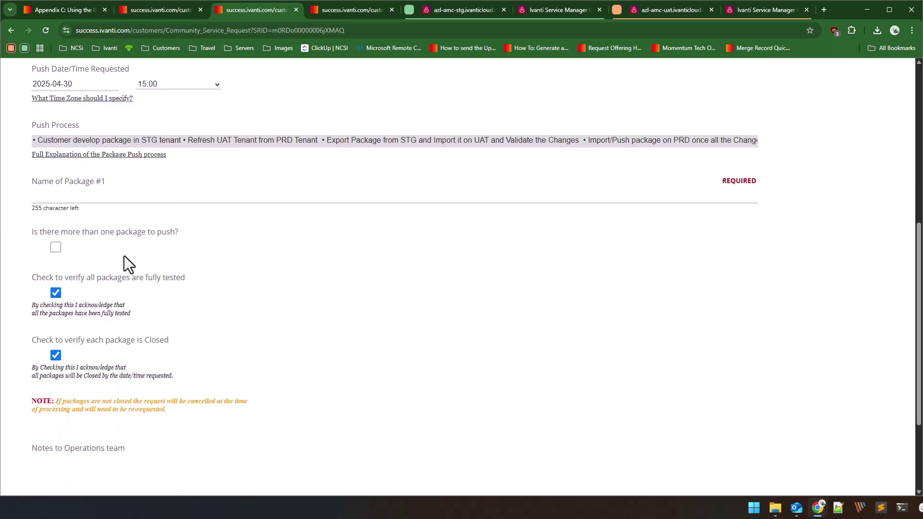
{"action": "left_click", "coordinate": [71, 202]}
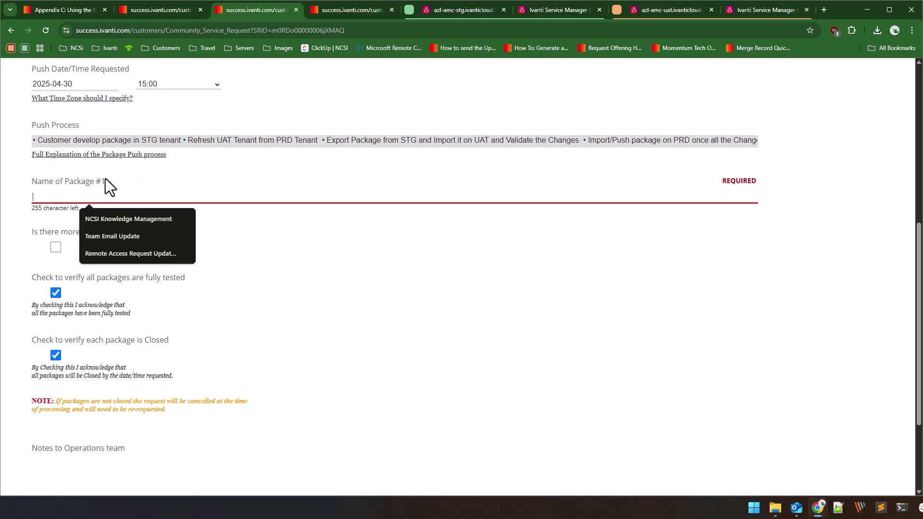
{"action": "left_click", "coordinate": [552, 13]}
{"action": "triple_click", "coordinate": [270, 178]}
{"action": "key", "text": "ctrl+c"}
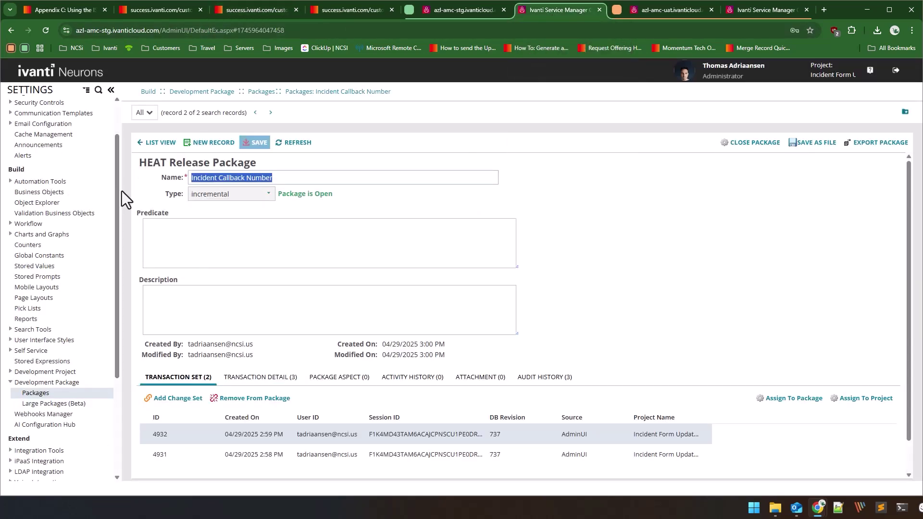
{"action": "left_click", "coordinate": [264, 10]}
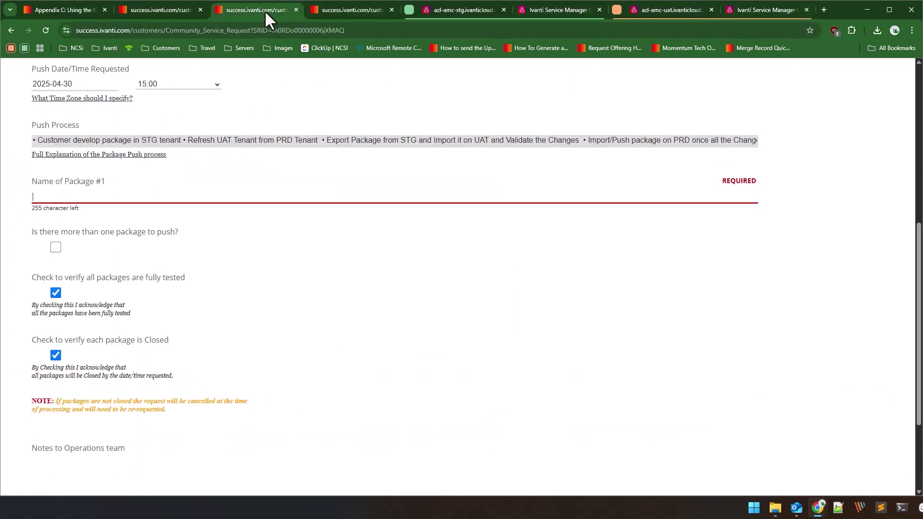
{"action": "left_click", "coordinate": [70, 196]}
{"action": "key", "text": "ctrl+v"}
Step: Switch to the staging tenant and close the Incident Callback Number release package, confirming the closure
{"action": "left_click", "coordinate": [553, 9]}
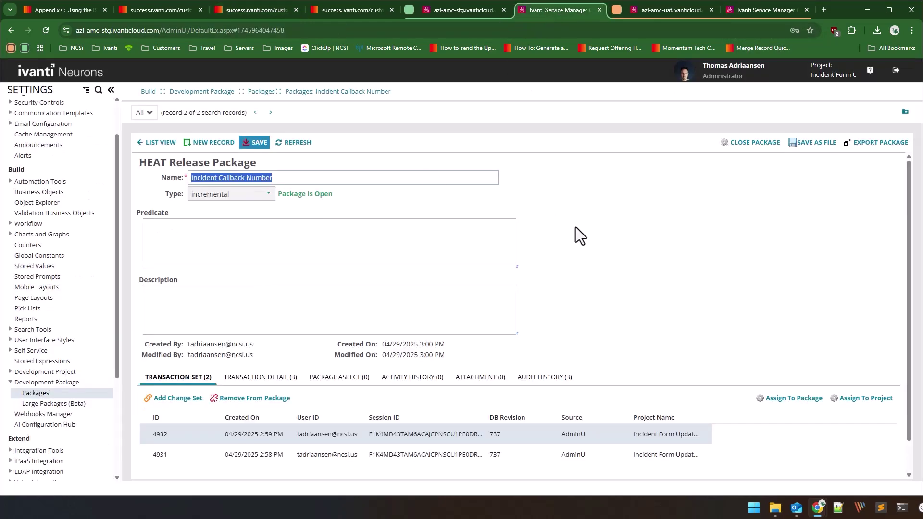
{"action": "left_click", "coordinate": [418, 175]}
{"action": "left_click", "coordinate": [753, 143]}
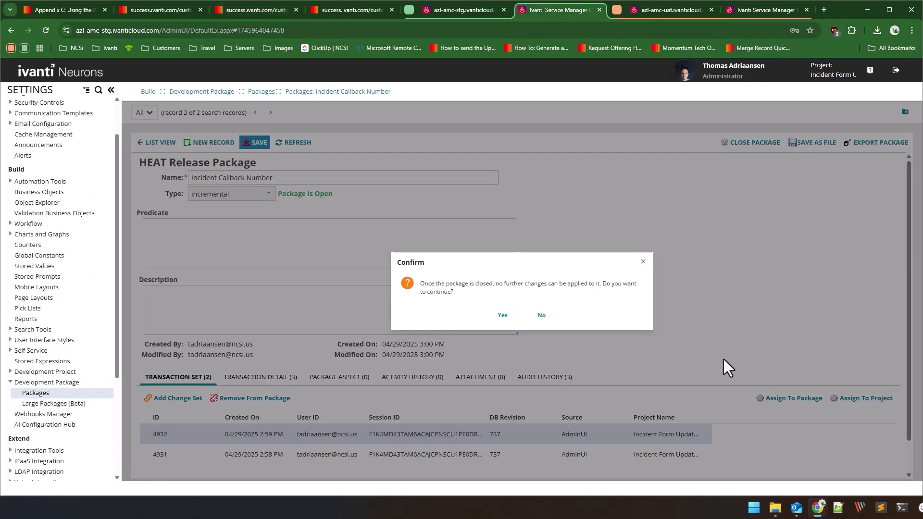
{"action": "left_click", "coordinate": [503, 315]}
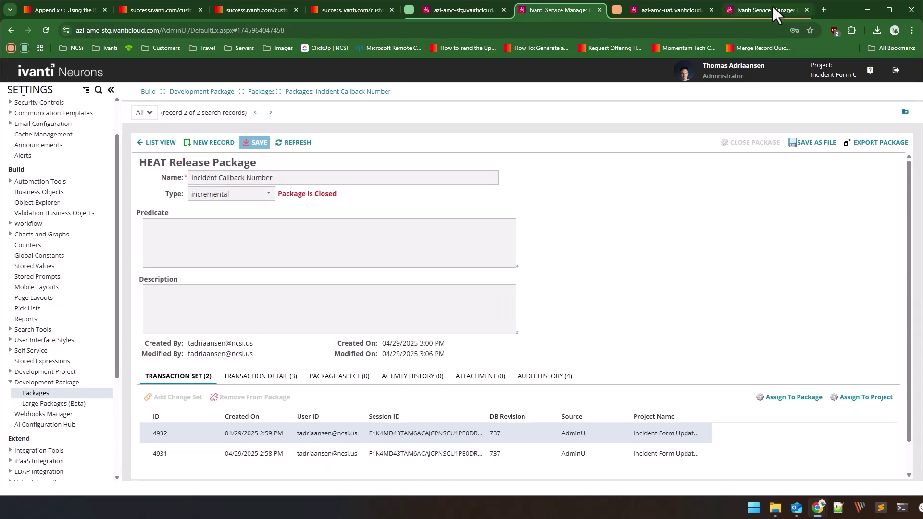
Step: Return to the push request form and review the package verification checkboxes and the notes section
{"action": "left_click", "coordinate": [266, 8]}
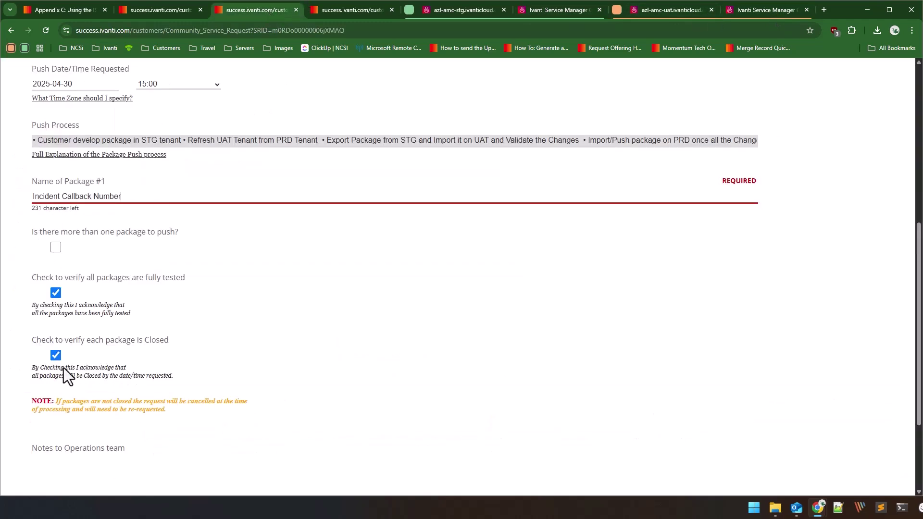
{"action": "scroll", "coordinate": [77, 399], "scroll_direction": "down", "scroll_amount": 2}
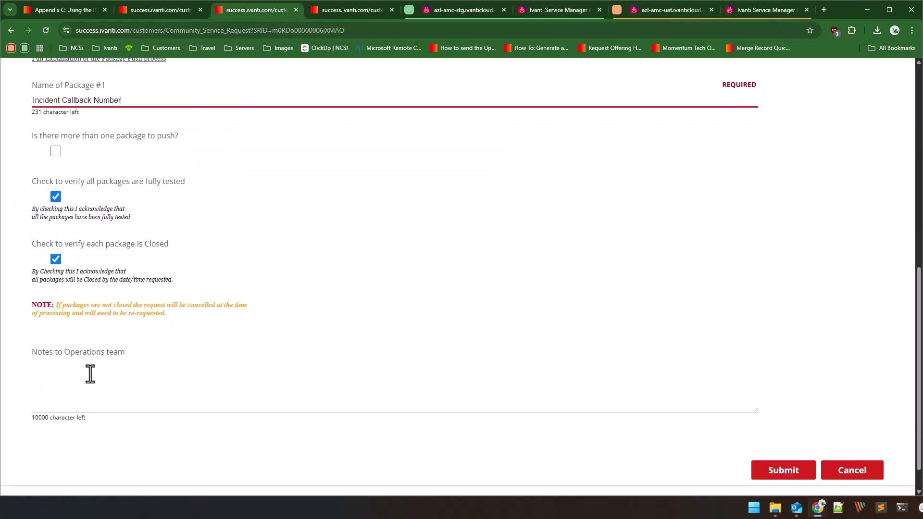
{"action": "scroll", "coordinate": [159, 346], "scroll_direction": "up", "scroll_amount": 2}
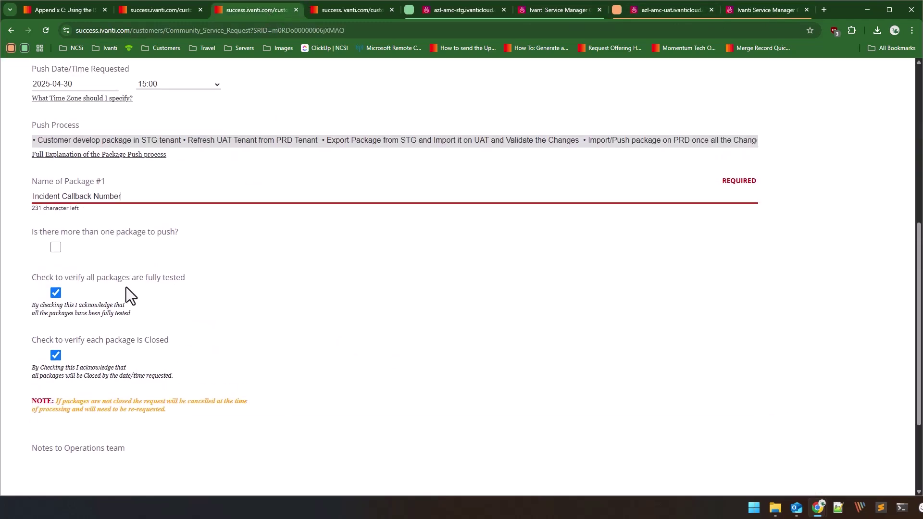
Step: Mark the request as having more than one package, review the extra package name fields, and clear the option again
{"action": "left_click", "coordinate": [56, 248]}
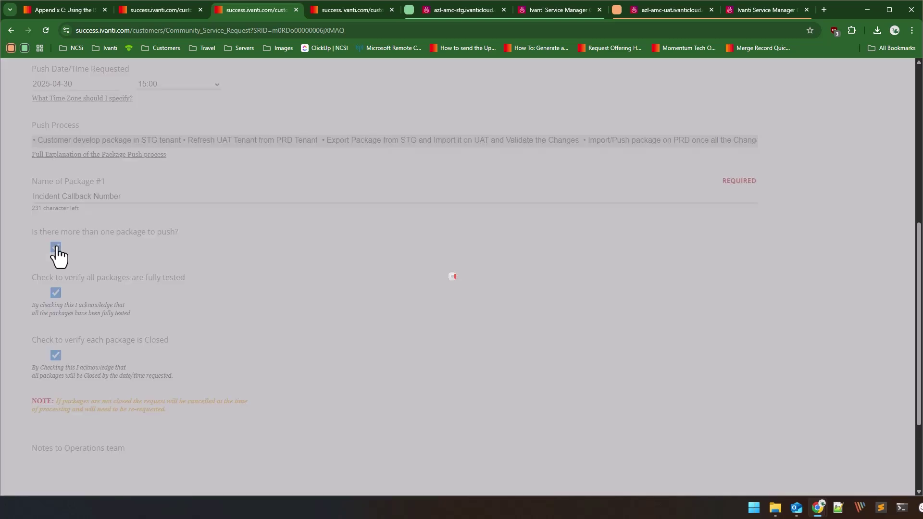
{"action": "scroll", "coordinate": [98, 276], "scroll_direction": "down", "scroll_amount": 2}
{"action": "scroll", "coordinate": [77, 298], "scroll_direction": "down", "scroll_amount": 5}
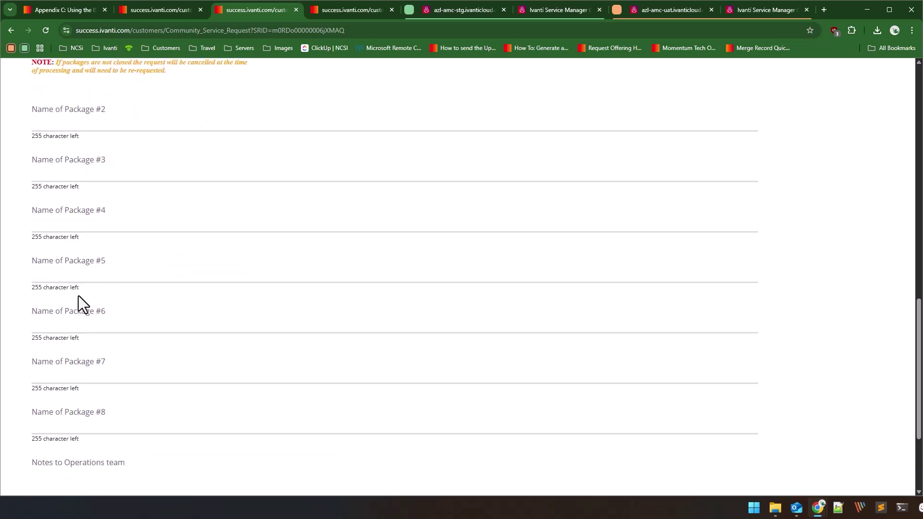
{"action": "scroll", "coordinate": [78, 296], "scroll_direction": "up", "scroll_amount": 8}
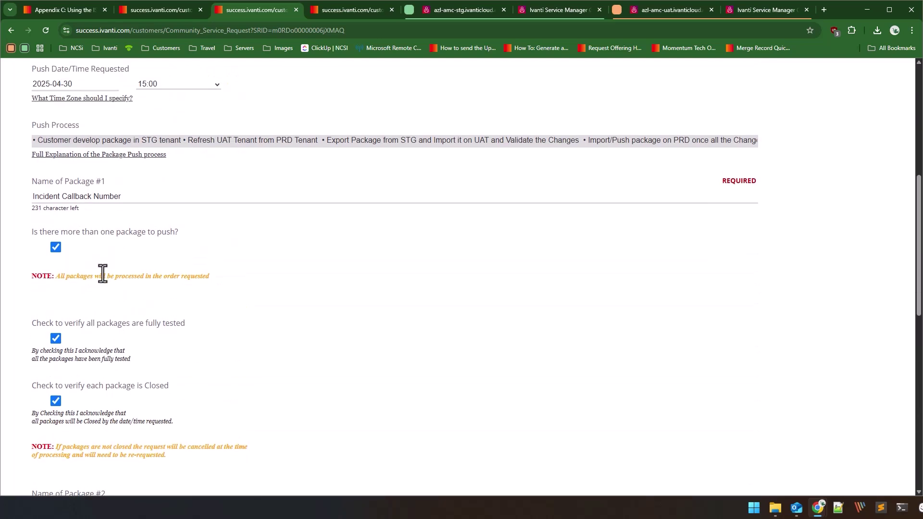
{"action": "scroll", "coordinate": [165, 329], "scroll_direction": "down", "scroll_amount": 2}
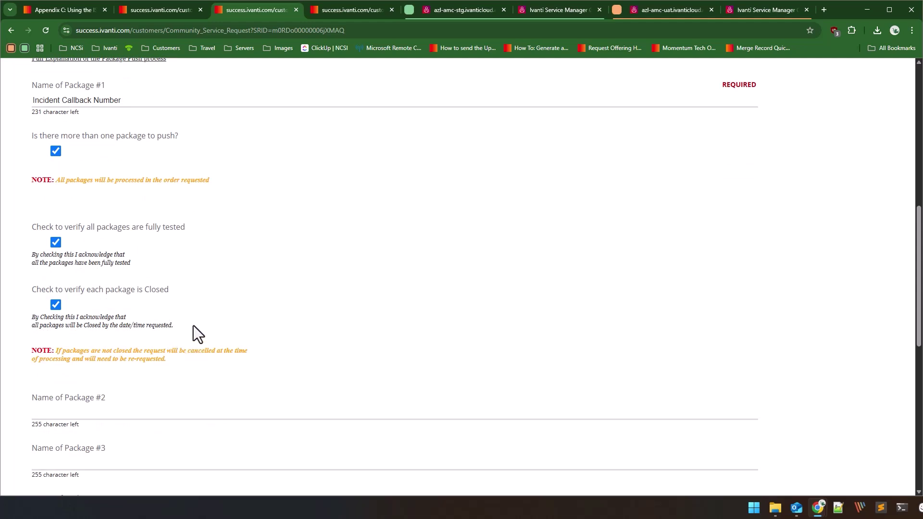
{"action": "left_click", "coordinate": [56, 152]}
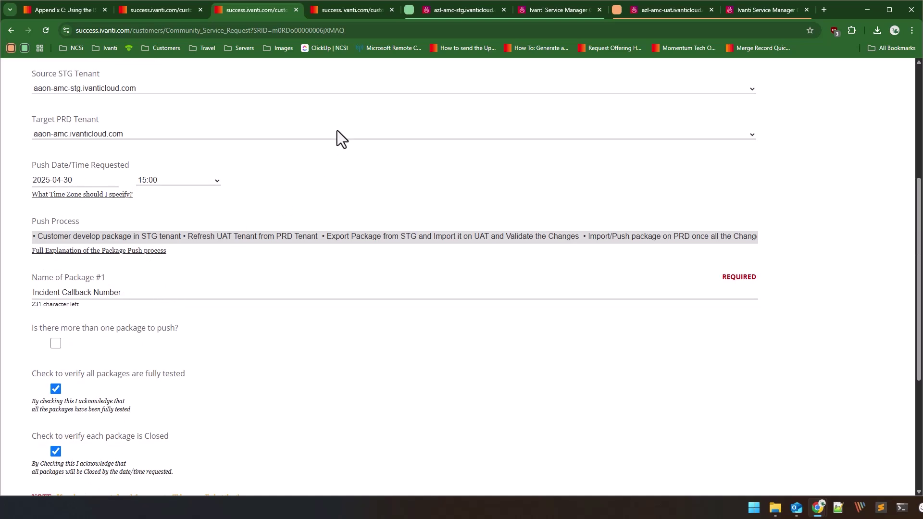
{"action": "scroll", "coordinate": [180, 282], "scroll_direction": "down", "scroll_amount": 3}
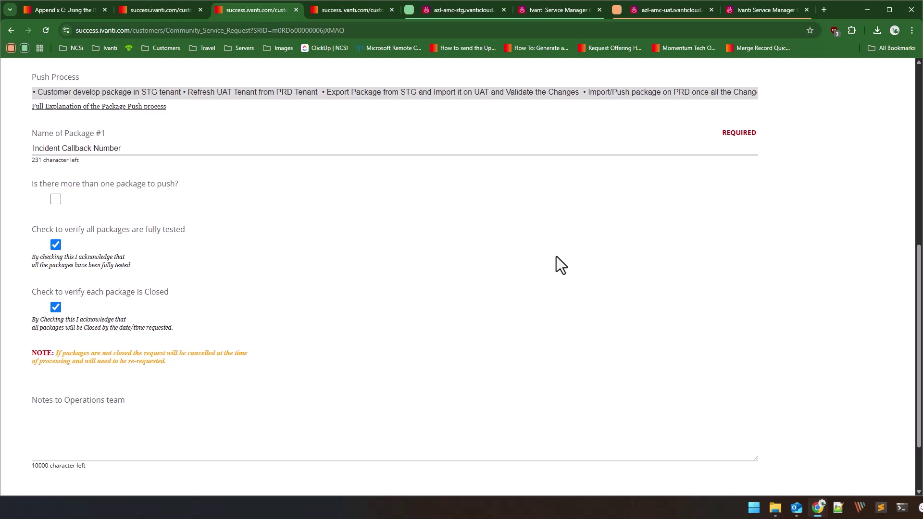
{"action": "scroll", "coordinate": [620, 363], "scroll_direction": "down", "scroll_amount": 1}
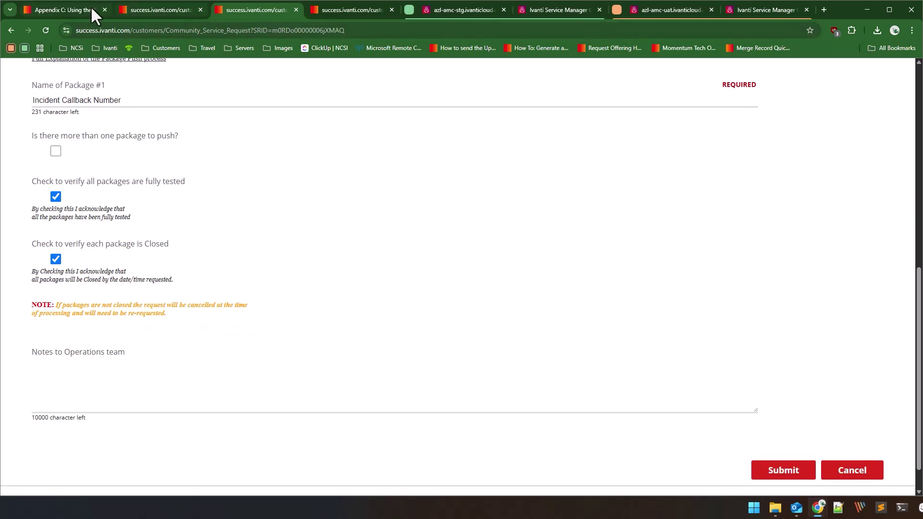
Step: Switch to the Appendix C help page, open the Importing a Package section, and examine the high, medium and low impact level definitions
{"action": "mouse_move", "coordinate": [77, 7]}
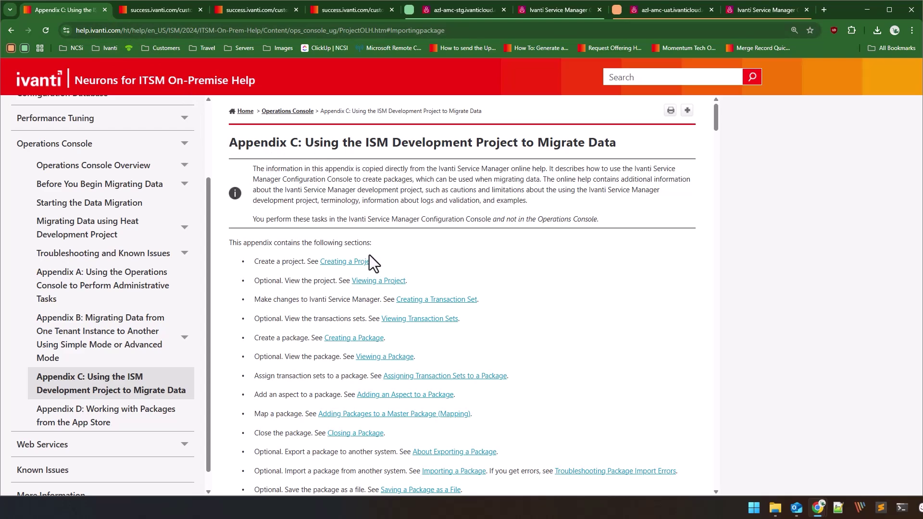
{"action": "left_click", "coordinate": [443, 471]}
{"action": "scroll", "coordinate": [289, 202], "scroll_direction": "down", "scroll_amount": 4}
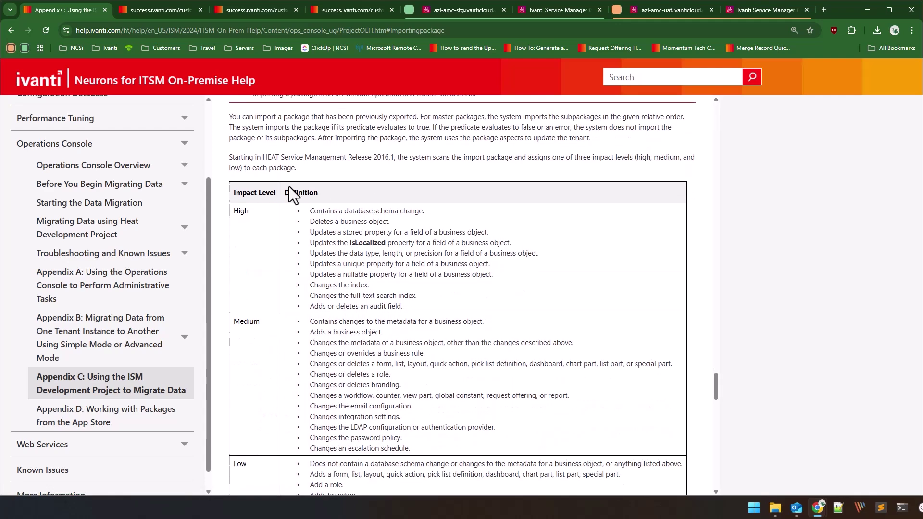
{"action": "scroll", "coordinate": [291, 194], "scroll_direction": "down", "scroll_amount": 1}
{"action": "left_click_drag", "start_coordinate": [310, 158], "coordinate": [430, 249]}
{"action": "left_click", "coordinate": [430, 250]}
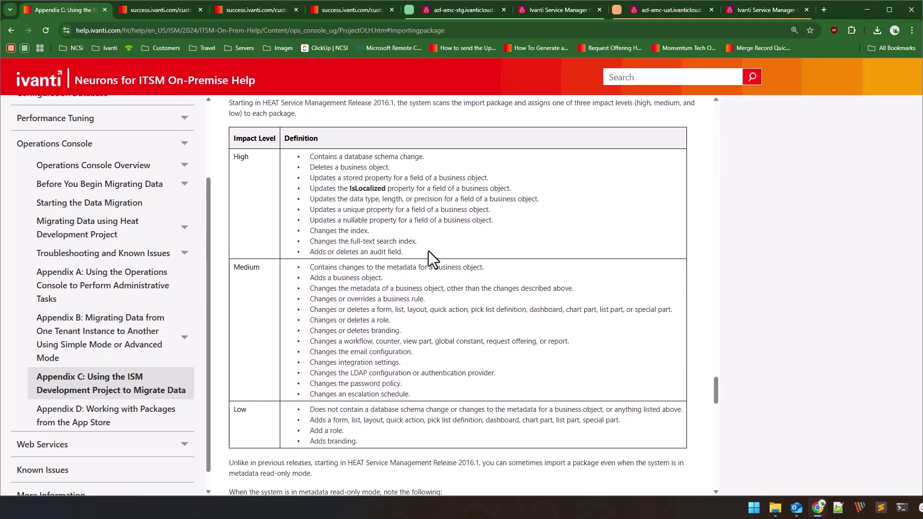